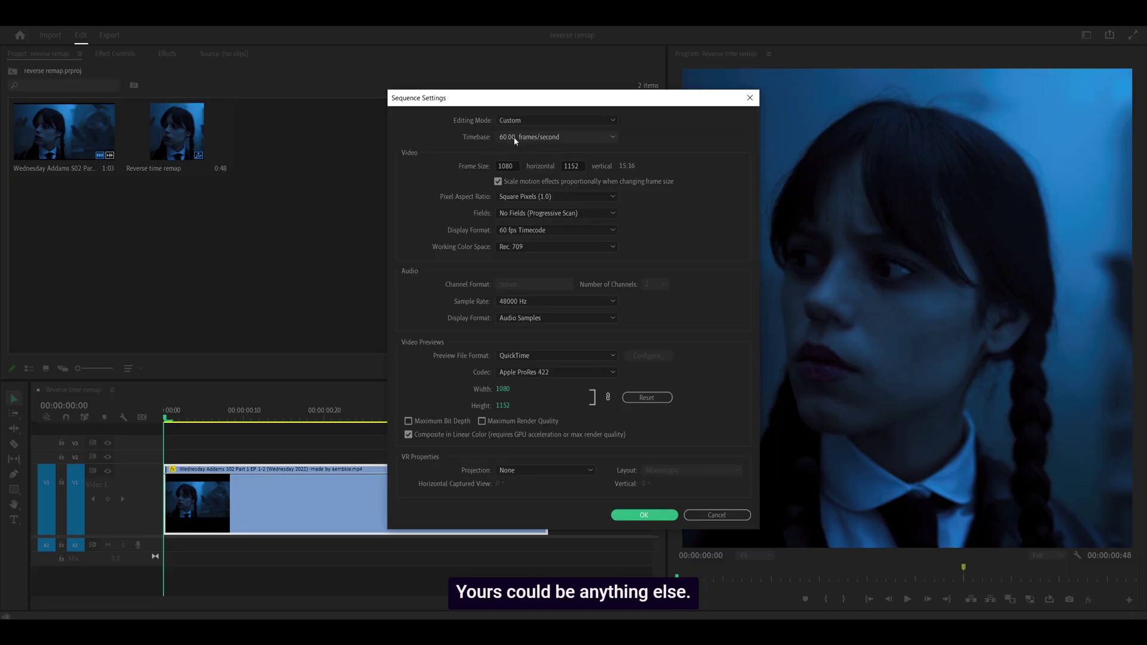
# Dismiss Sequence Settings without changes, keeping the 60.00 frames/second timebase
pyautogui.click(515, 138)
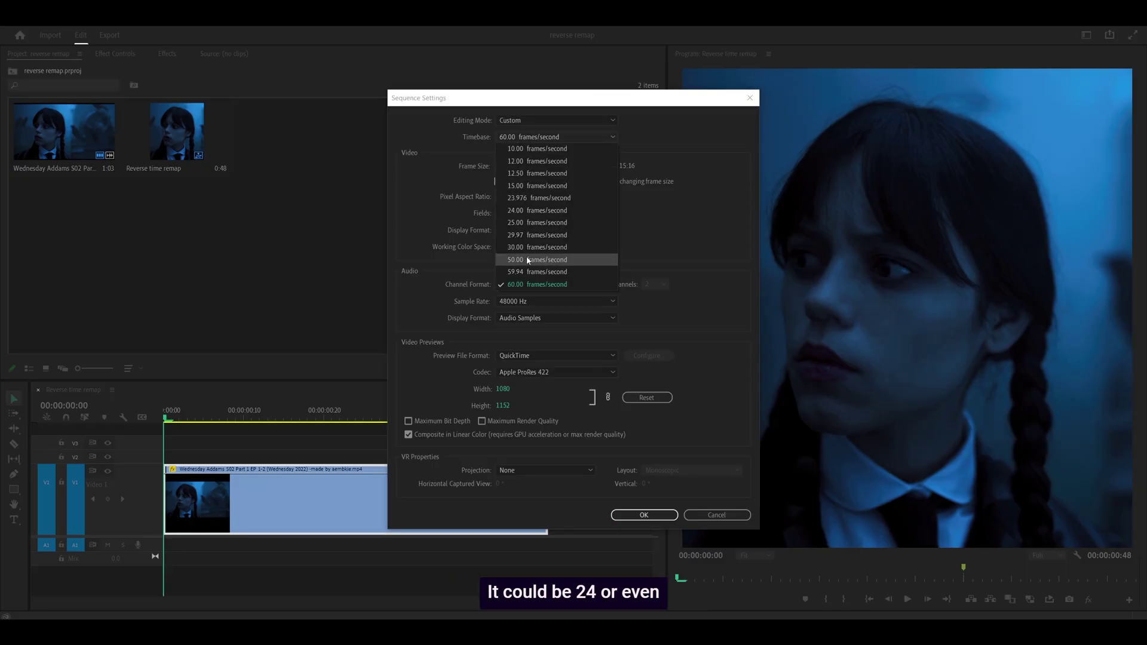
pyautogui.click(717, 520)
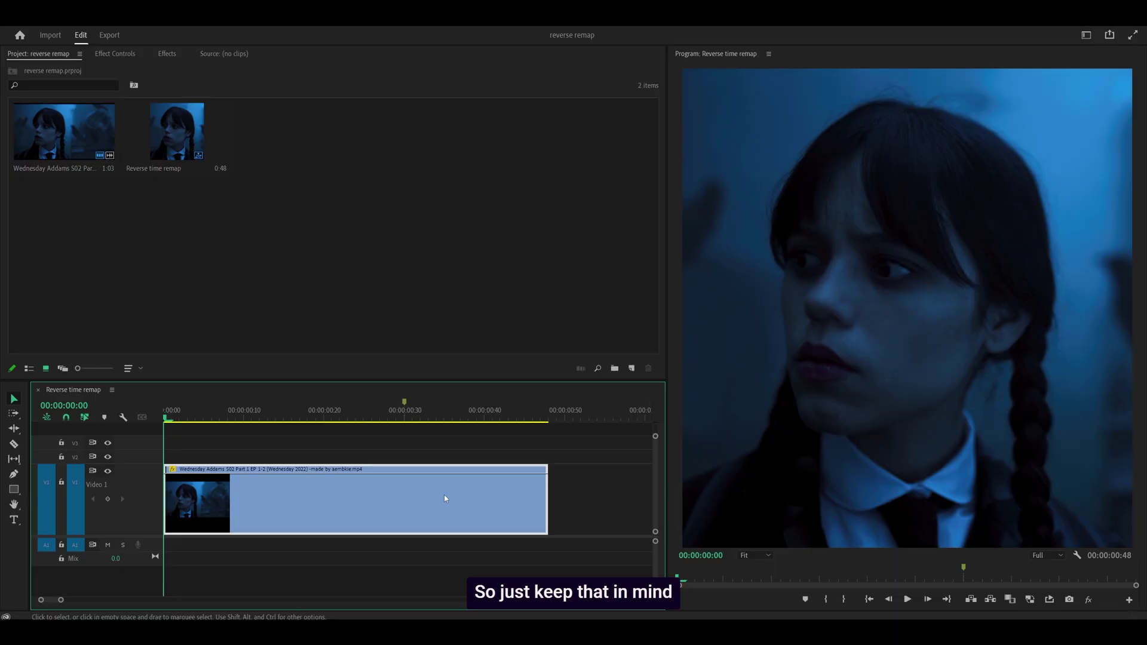
# Nest the Wednesday clip as Nested Sequence 05, open its timeline and view its sequence settings
pyautogui.rightClick(249, 488)
pyautogui.click(309, 245)
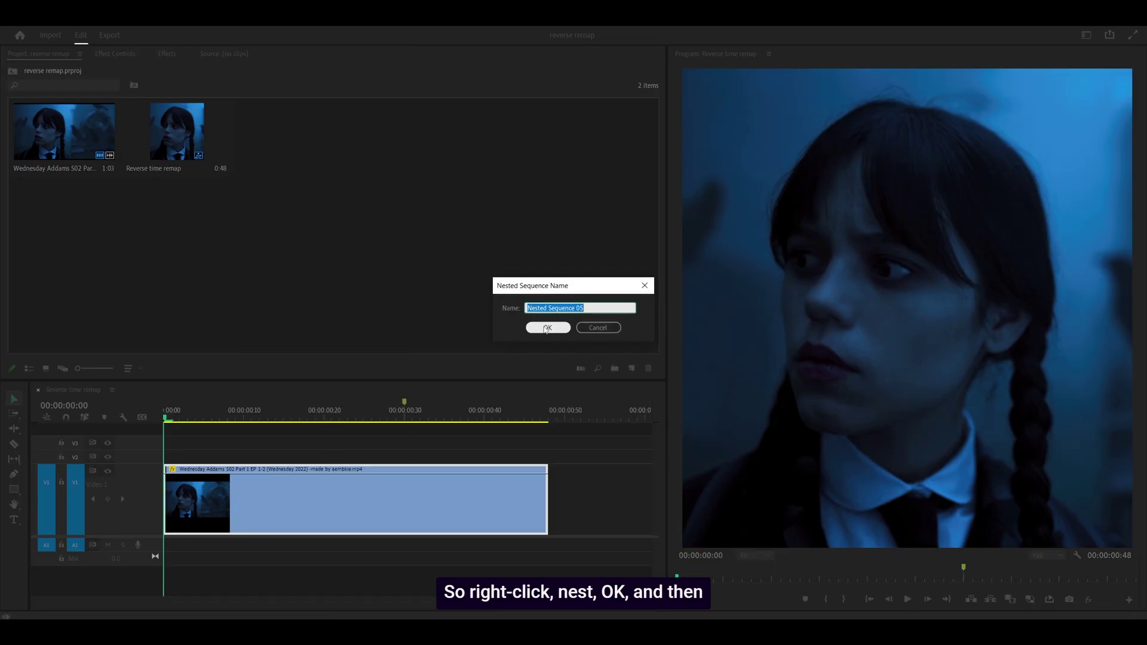
pyautogui.press('Return')
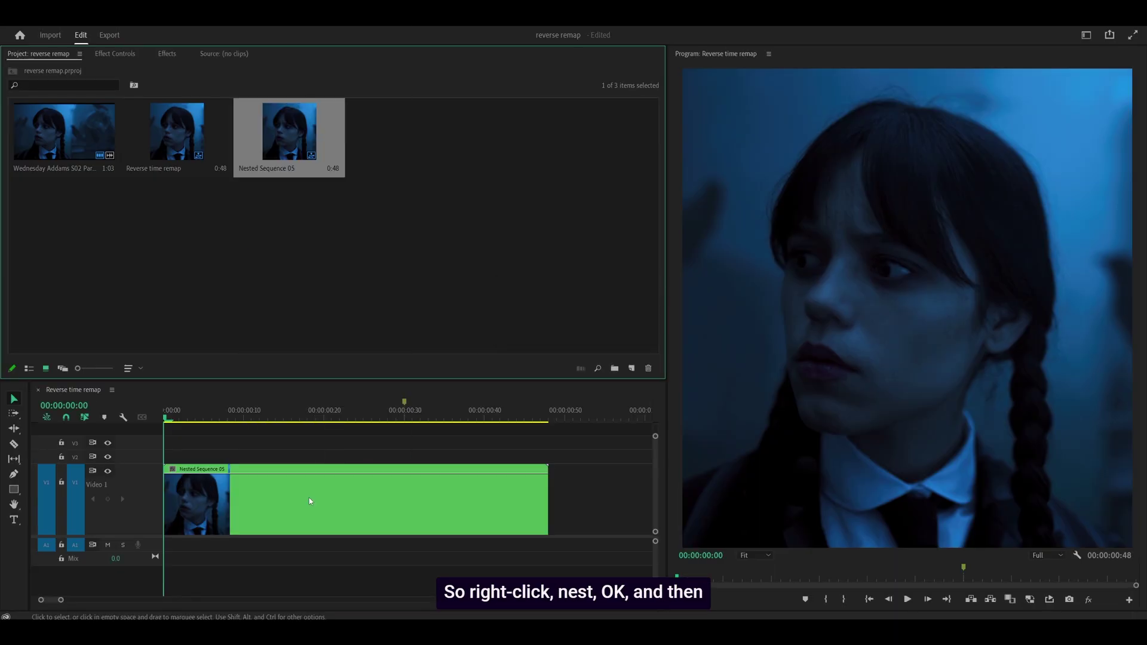
pyautogui.doubleClick(226, 498)
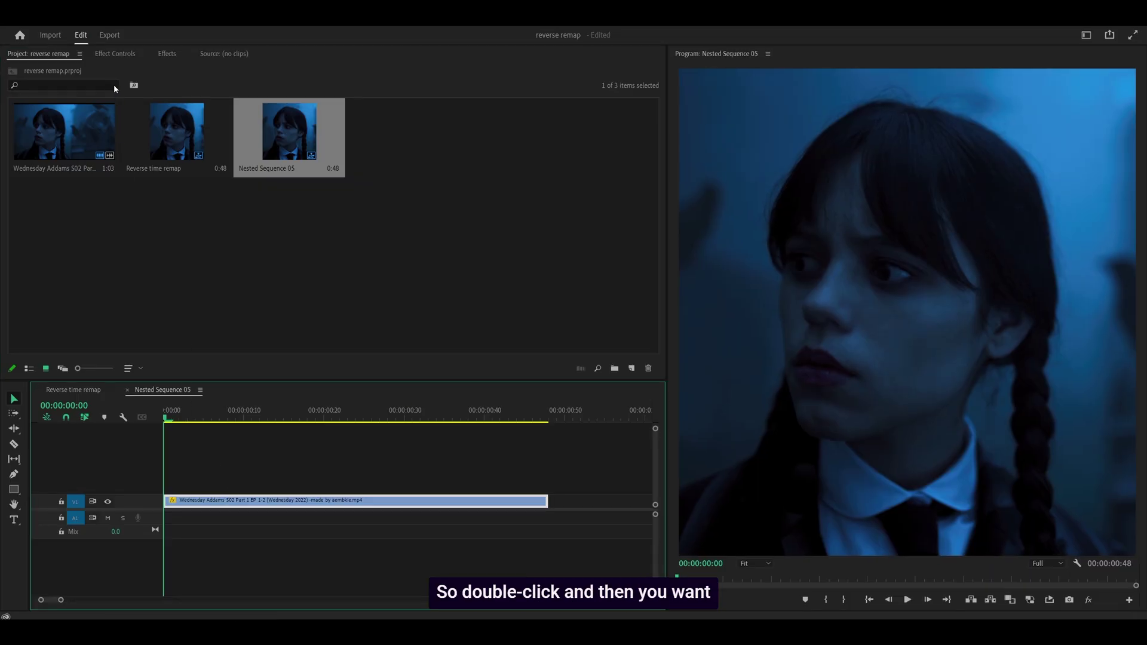
pyautogui.click(68, 33)
pyautogui.click(89, 41)
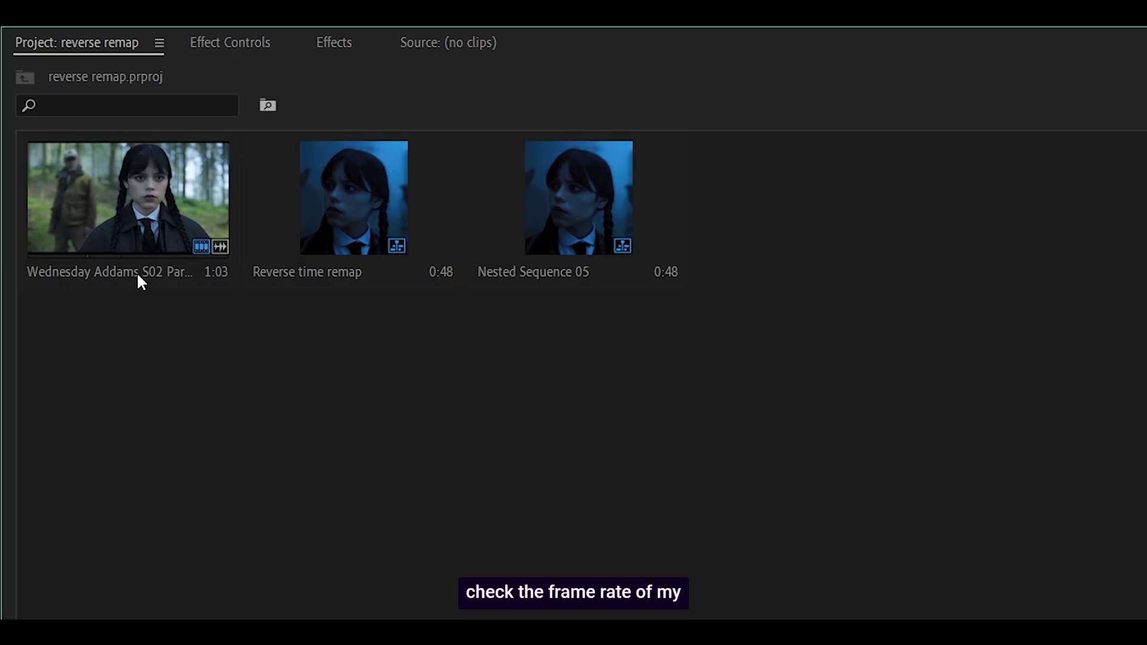
# Show the Wednesday Addams source clip's Properties, confirming 23.976 fps at 1920 x 1080
pyautogui.moveTo(69, 169)
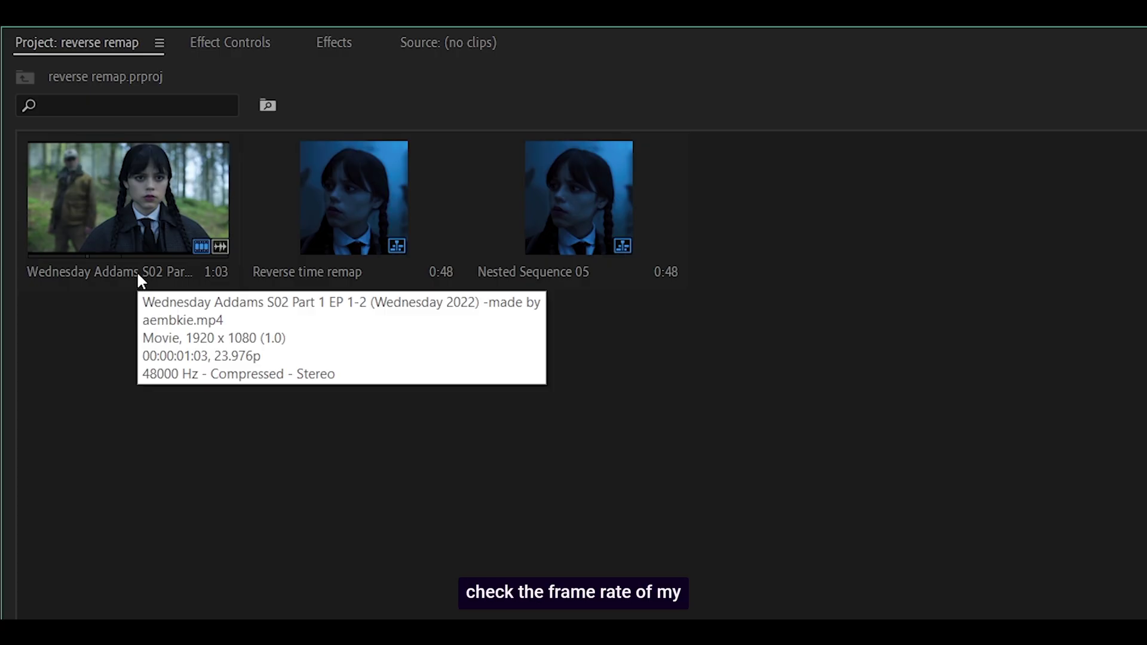
pyautogui.rightClick(139, 278)
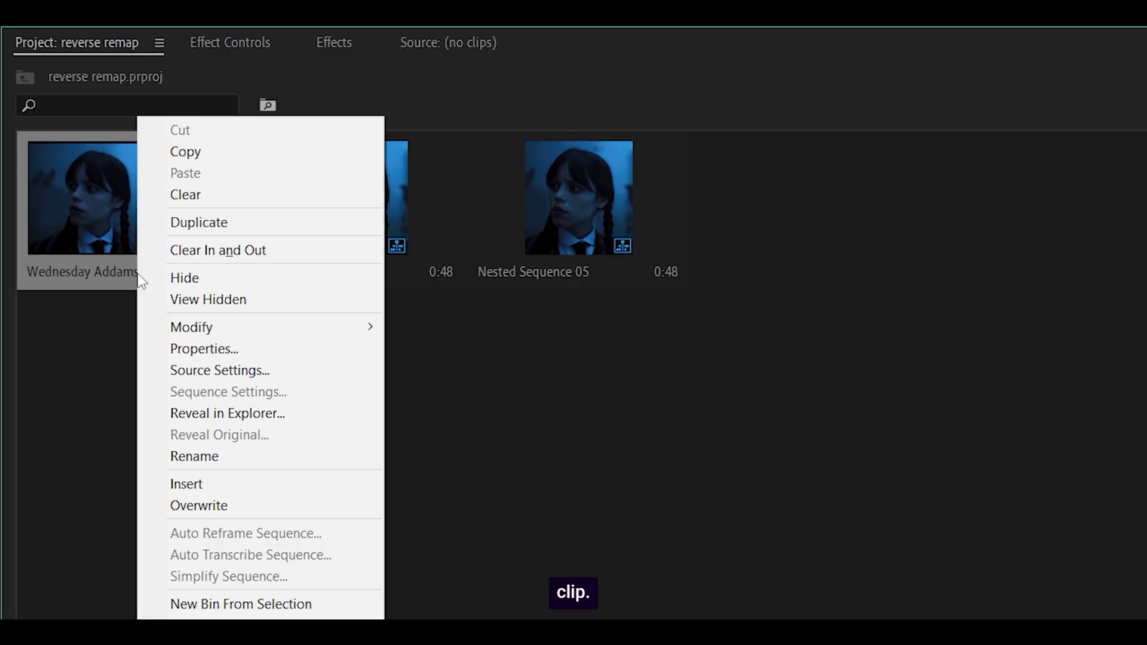
pyautogui.click(209, 349)
pyautogui.moveTo(232, 236); pyautogui.dragTo(191, 236)
pyautogui.click(242, 236)
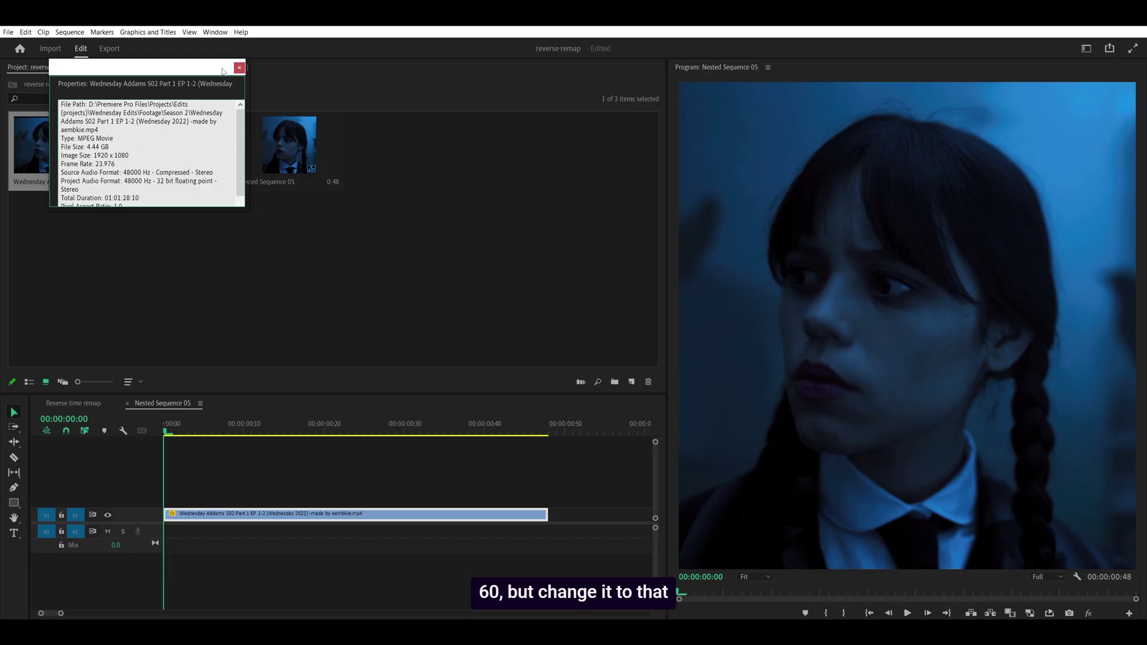
# Change Nested Sequence 05's timebase to 23.976 frames/second, then close its timeline
pyautogui.click(239, 67)
pyautogui.click(75, 33)
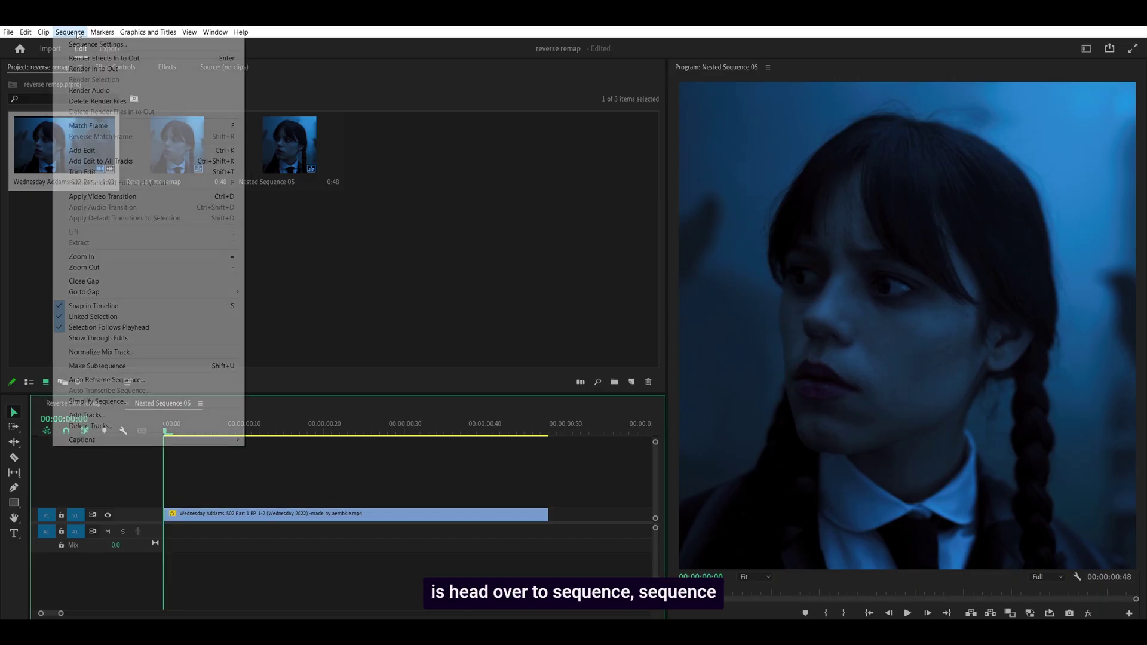
pyautogui.click(95, 45)
pyautogui.click(509, 150)
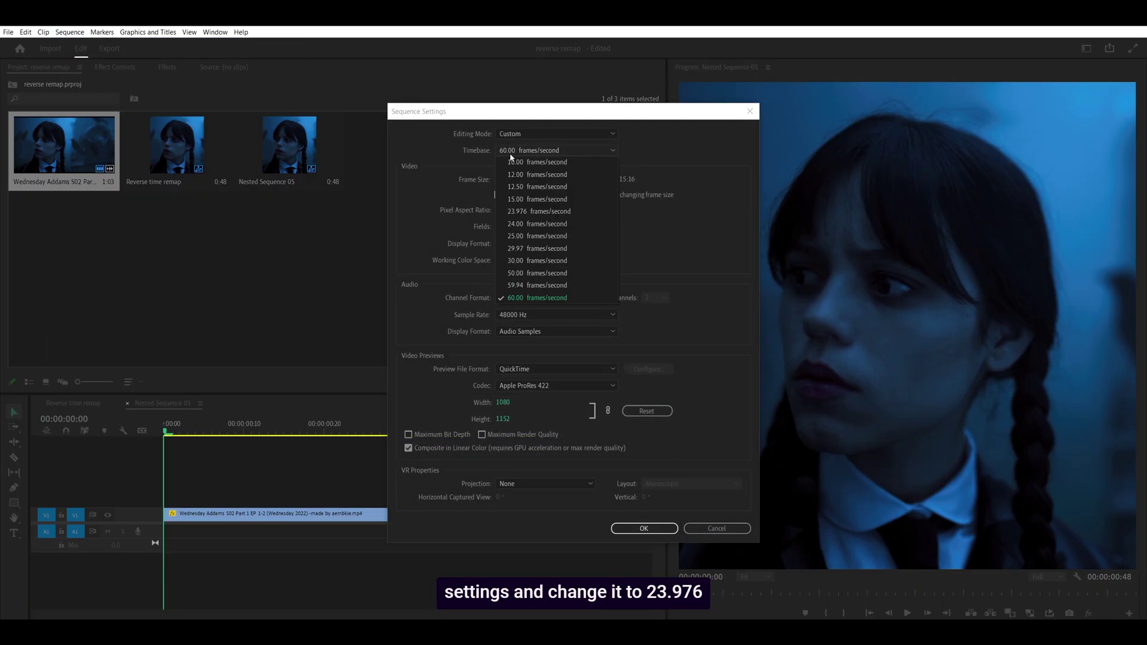
pyautogui.click(517, 211)
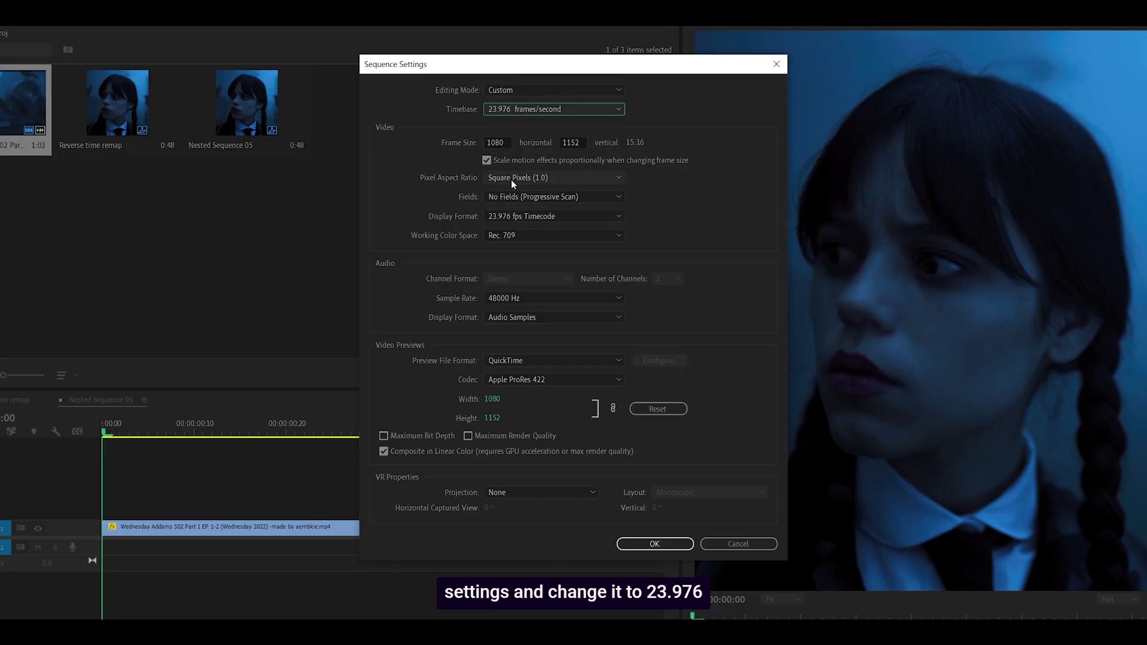
pyautogui.click(652, 544)
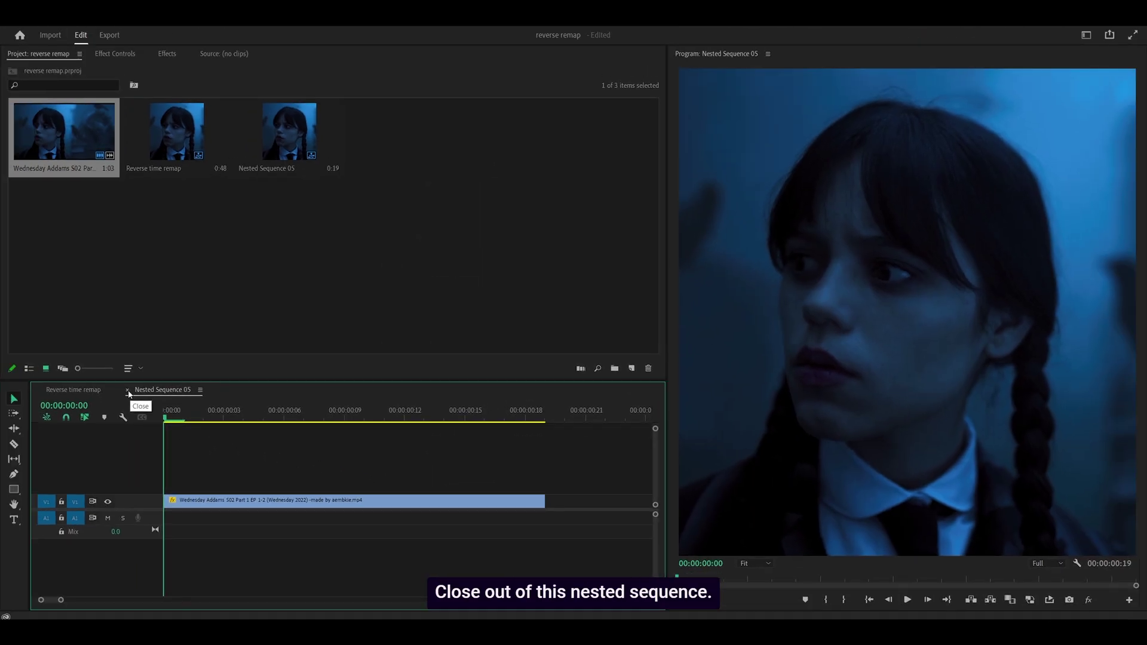
pyautogui.click(128, 391)
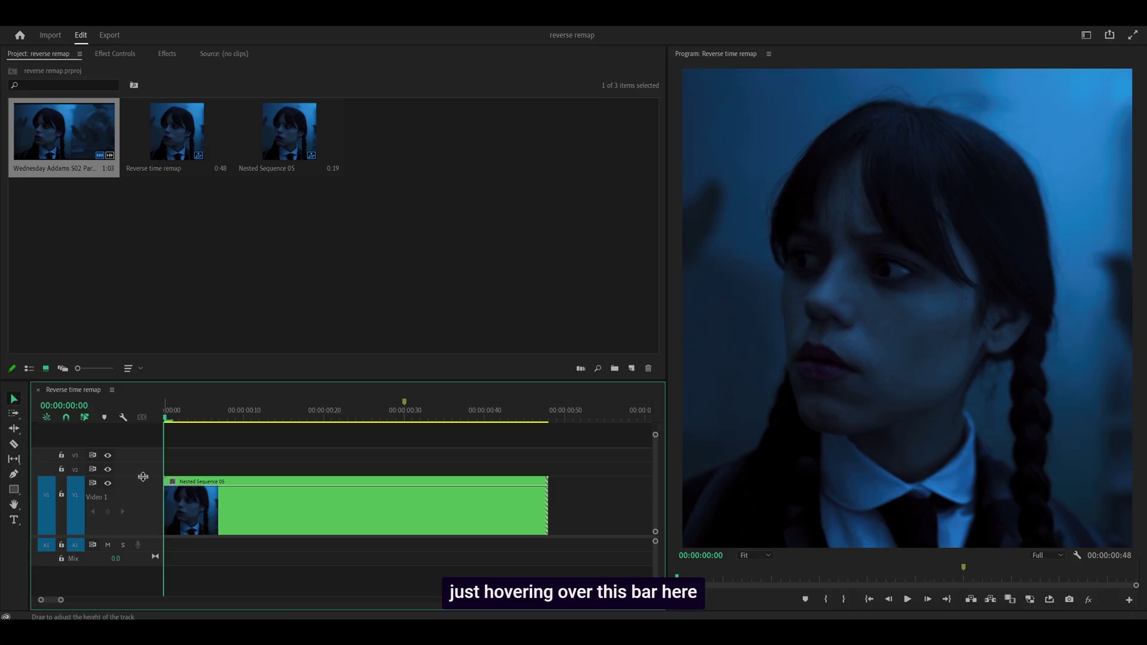
# Expand the Video 1 track in the Reverse time remap timeline to a much taller height
pyautogui.moveTo(142, 476); pyautogui.dragTo(140, 510)
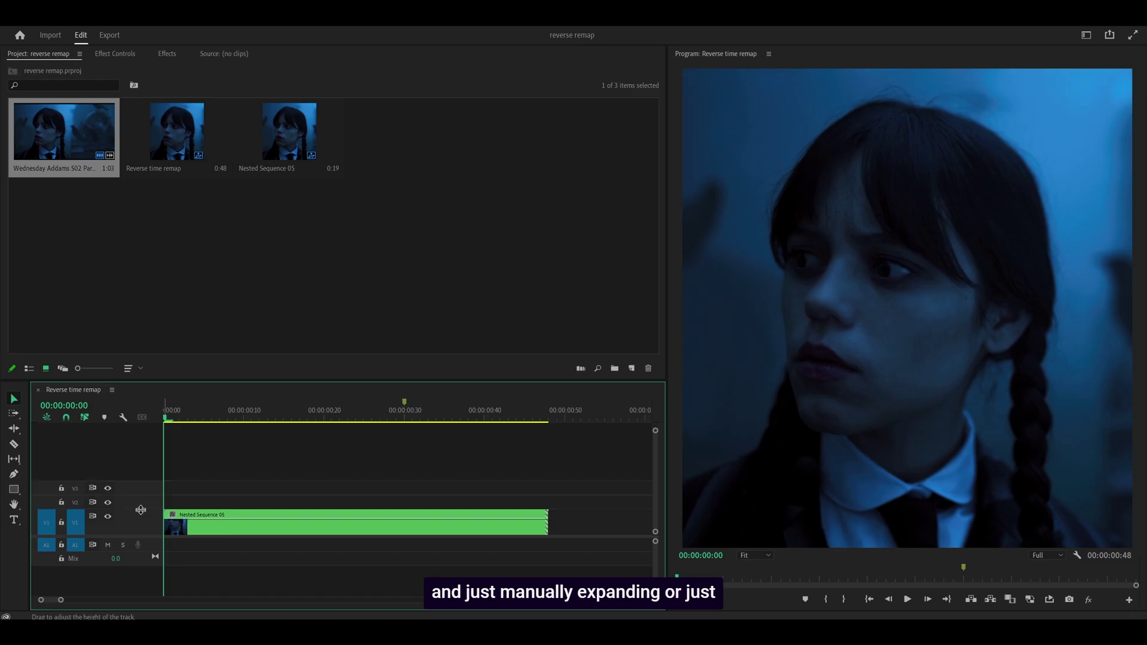
pyautogui.doubleClick(141, 509)
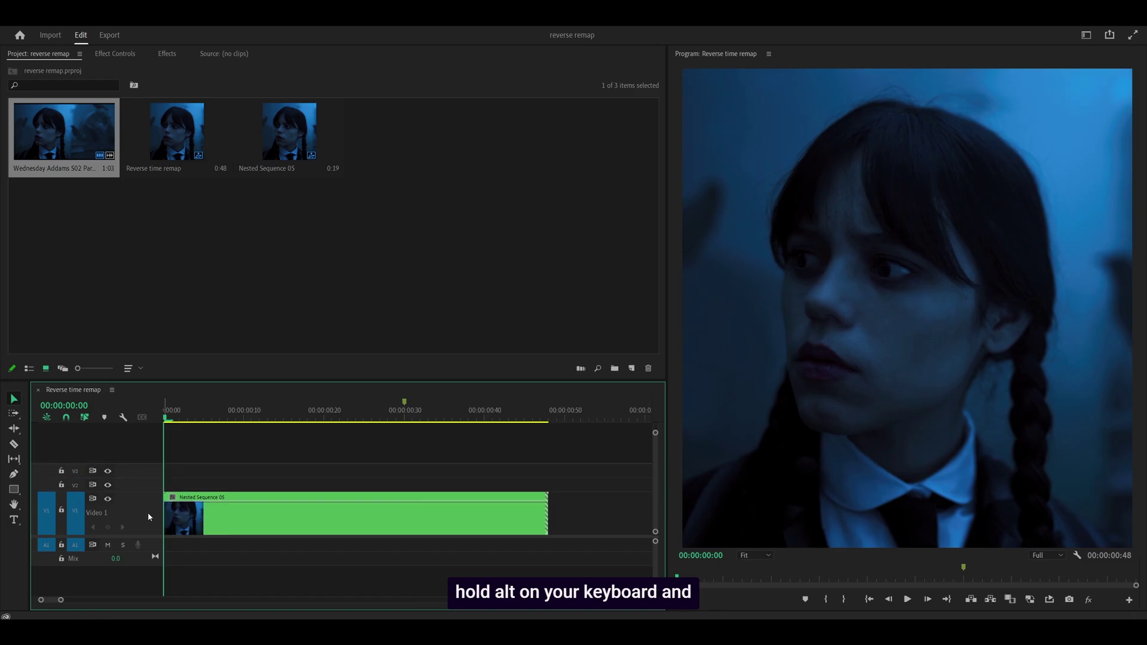
pyautogui.scroll(-1, 148, 512)
pyautogui.scroll(4, 148, 512)
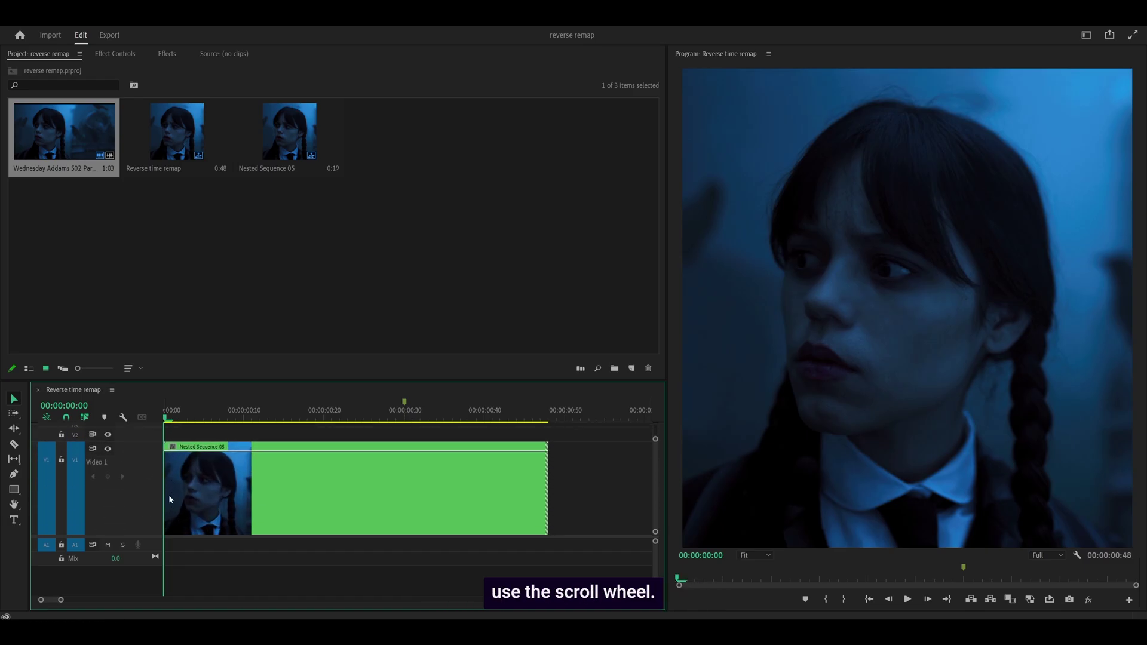
# Display the nested clip's Time Remapping > Speed line
pyautogui.rightClick(173, 450)
pyautogui.moveTo(217, 477)
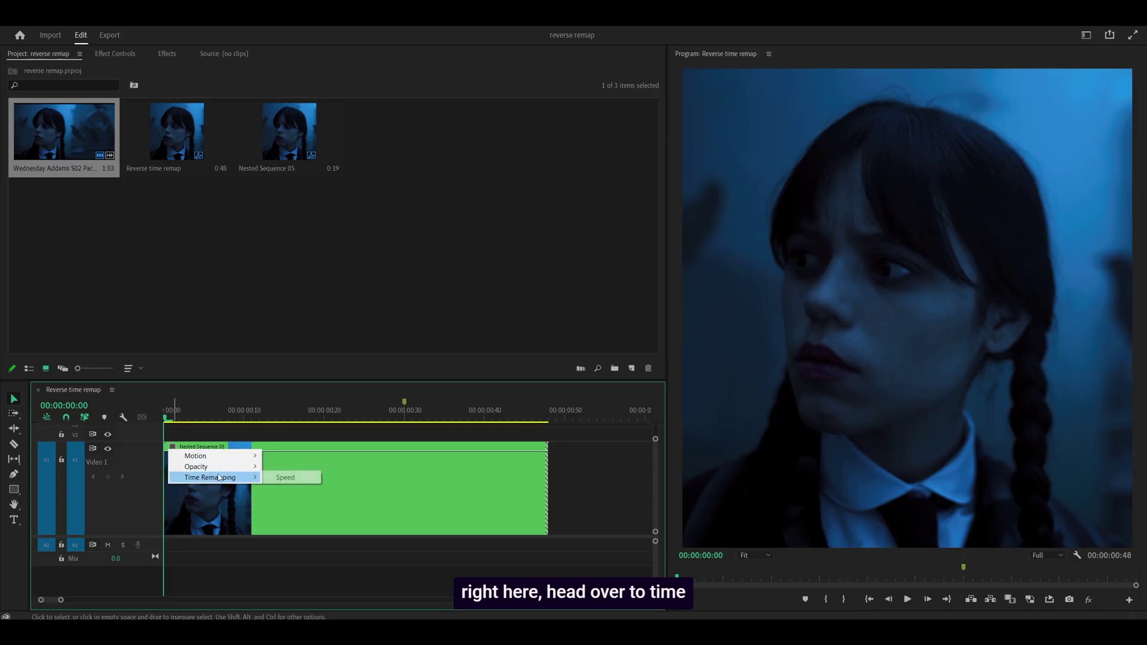
pyautogui.click(285, 478)
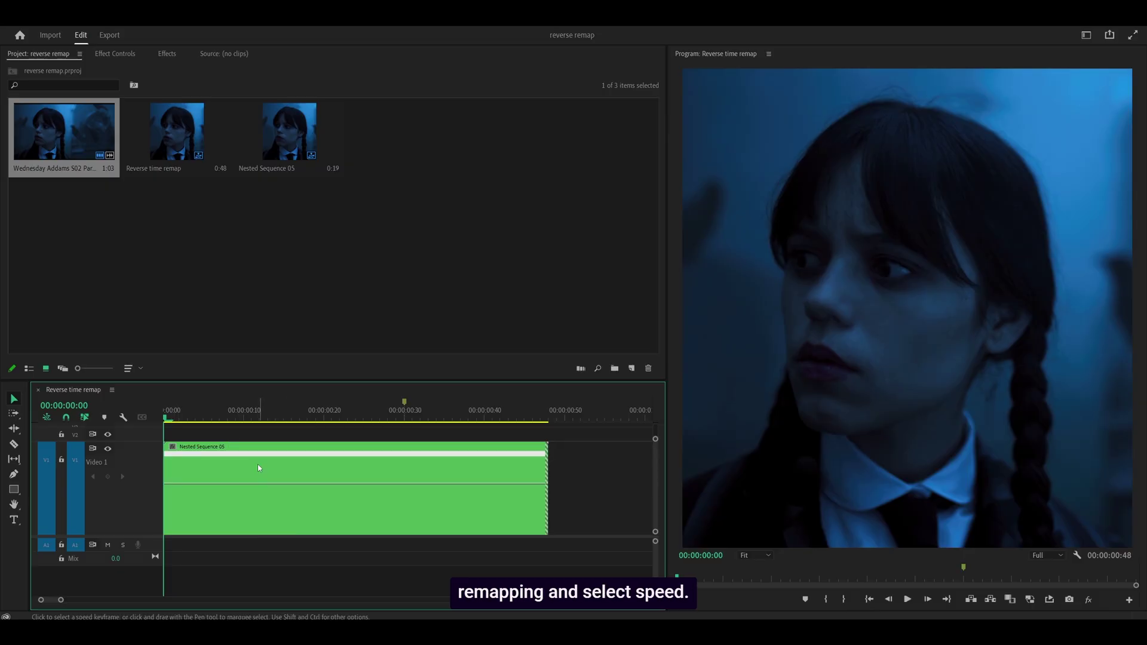
# Set the nested clip's Time Interpolation to Optical Flow at 100% speed
pyautogui.rightClick(285, 460)
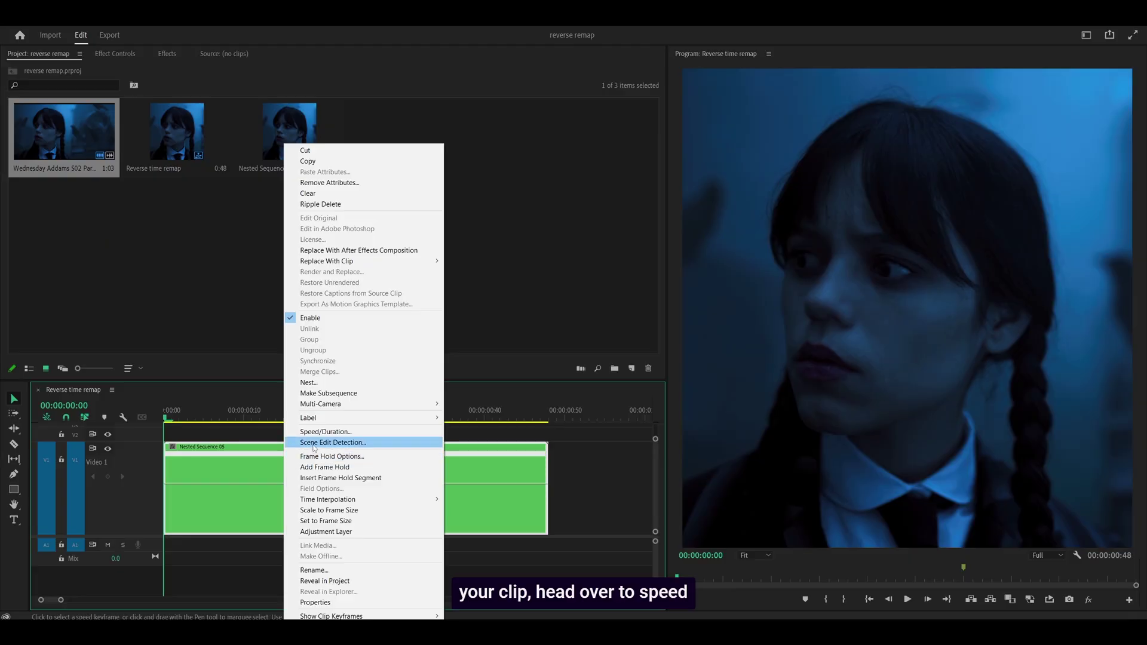
pyautogui.click(322, 432)
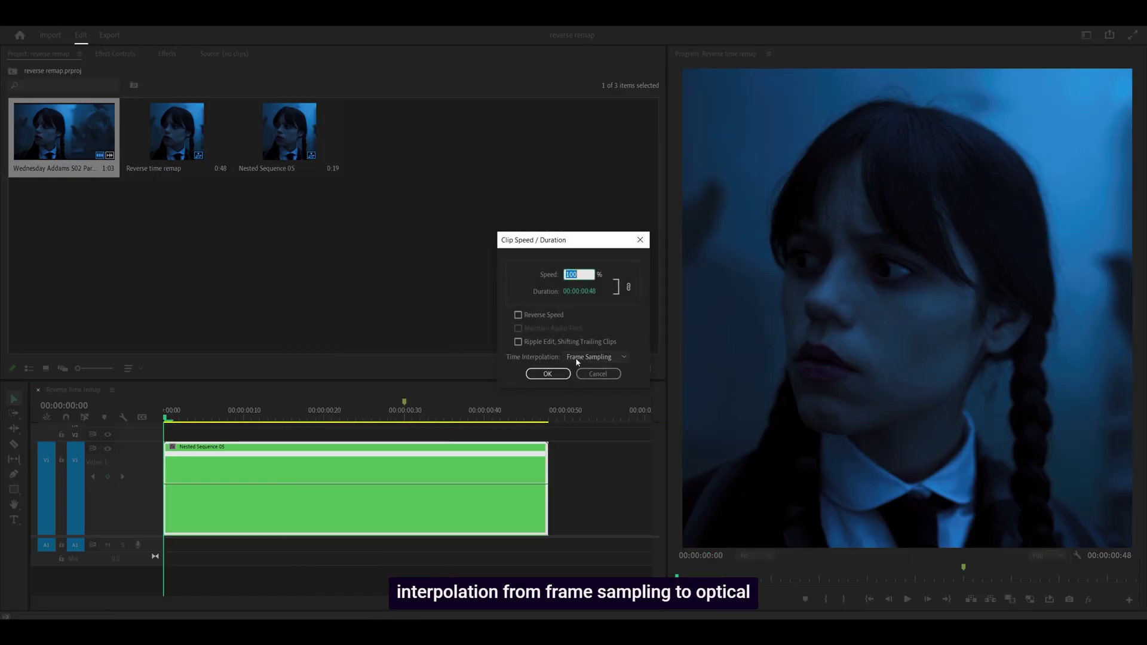
pyautogui.click(596, 358)
pyautogui.click(588, 392)
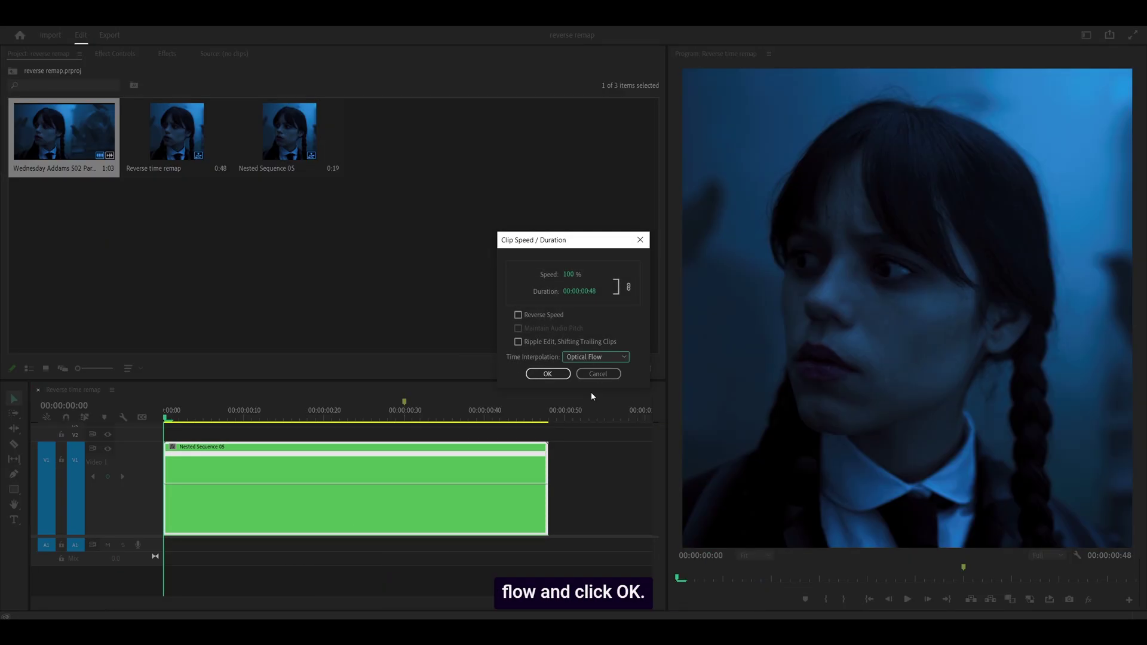
pyautogui.click(548, 374)
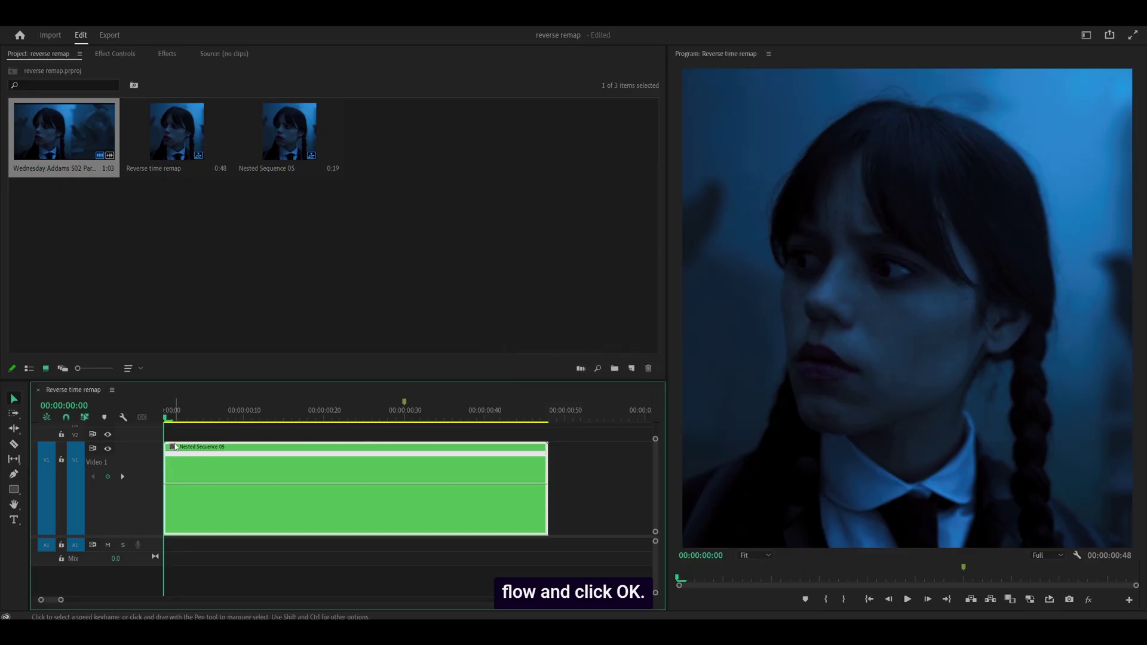
pyautogui.press('=')
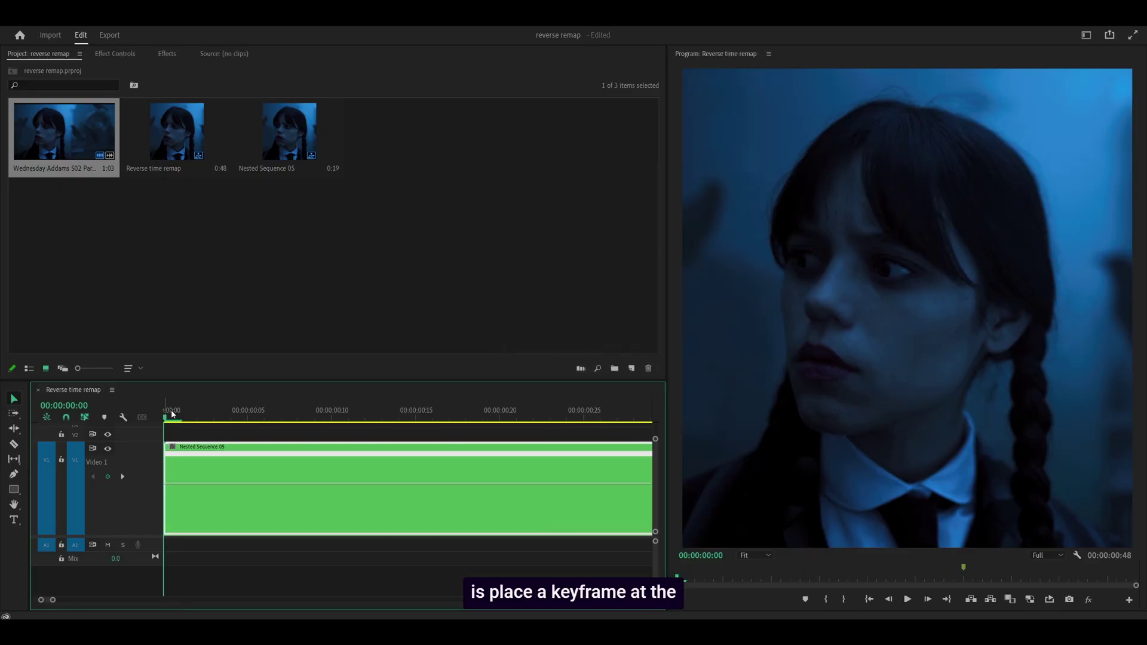
# Add speed keyframes on the nested clip at its start and at the marker
pyautogui.click(181, 417)
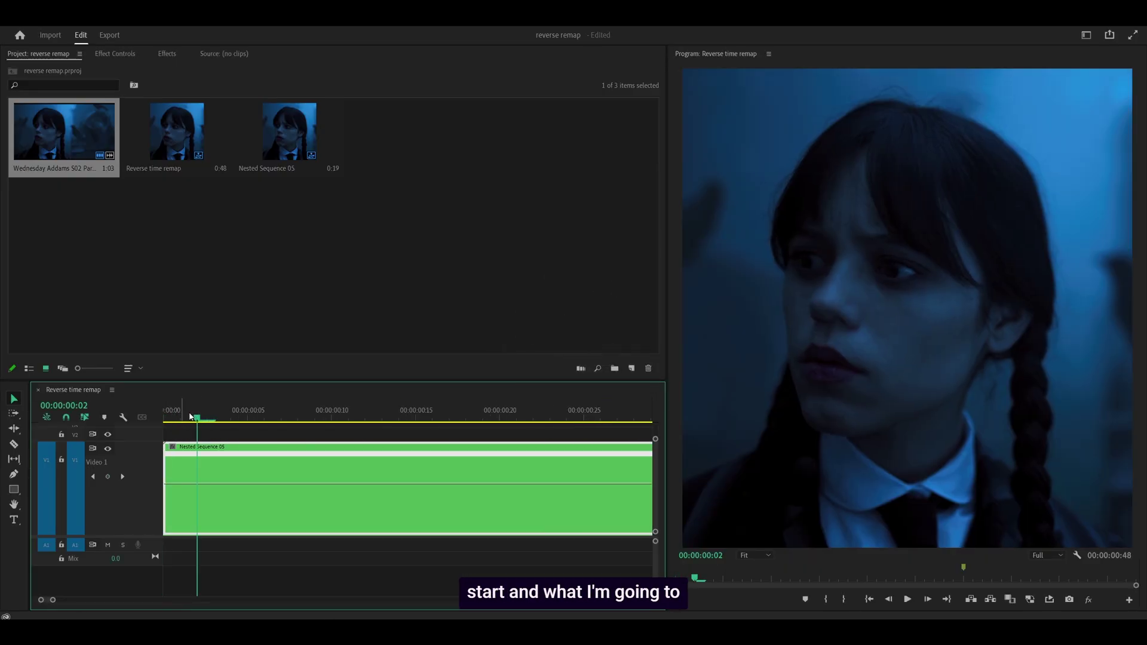
pyautogui.press('-')
pyautogui.press('-')
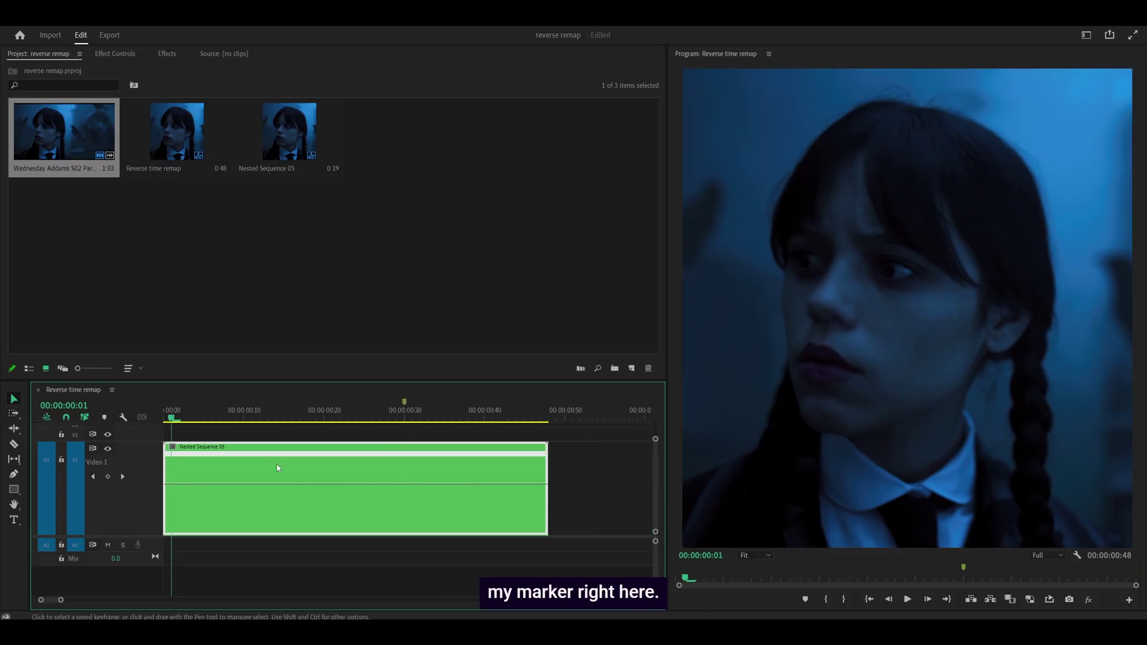
pyautogui.press('=')
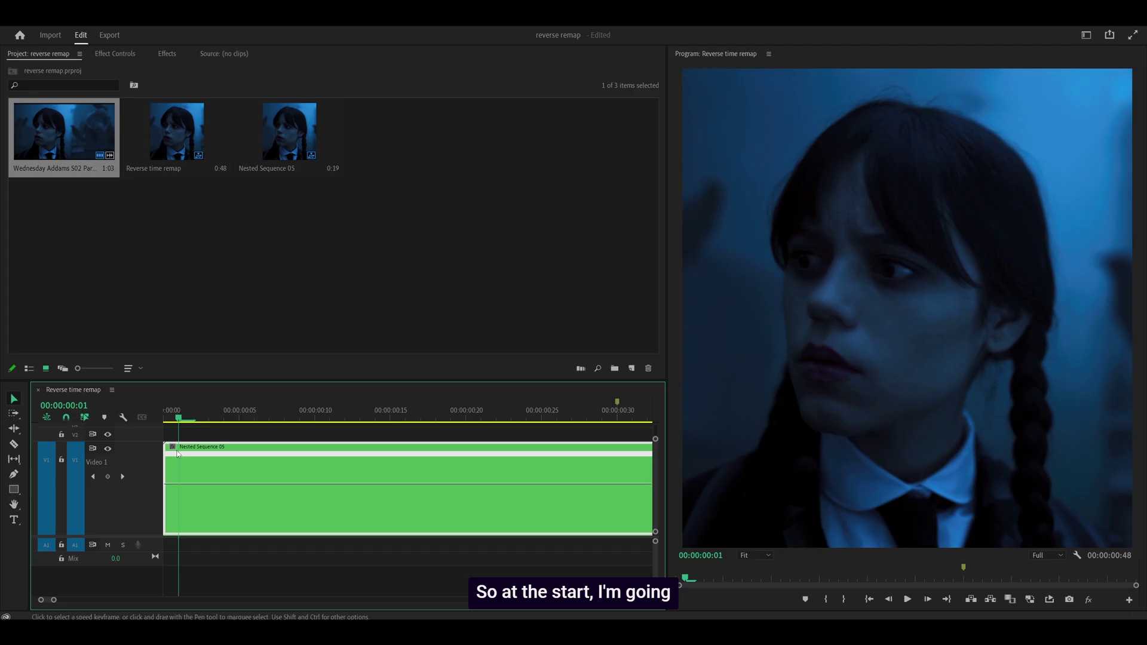
pyautogui.click(184, 487)
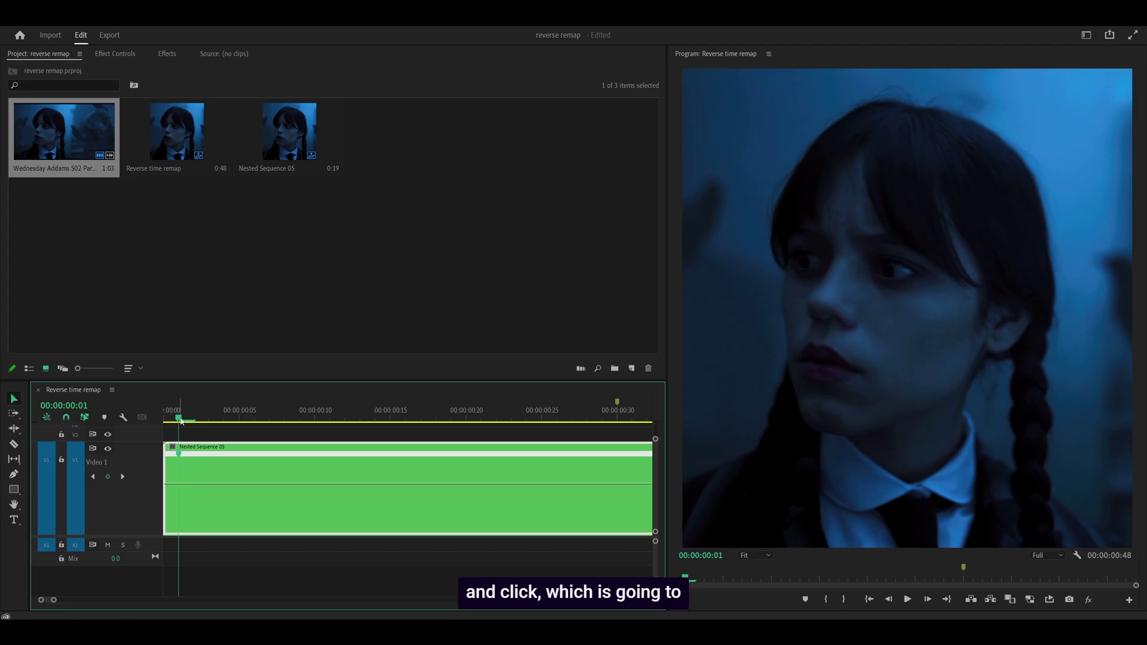
pyautogui.press('Left')
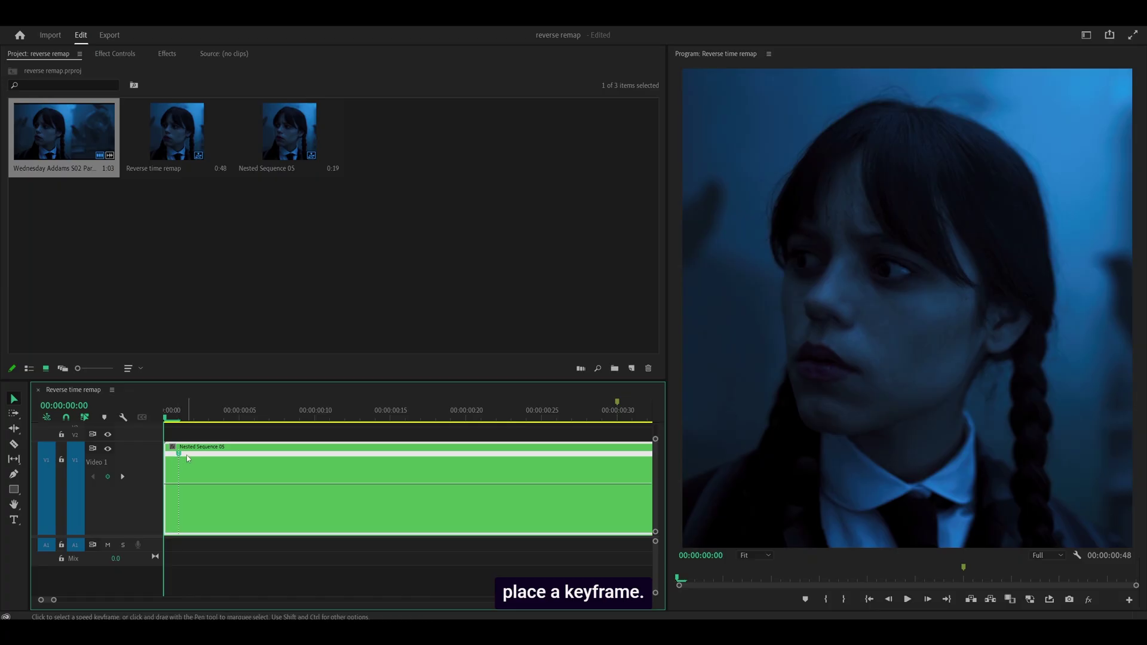
pyautogui.press('-')
pyautogui.moveTo(186, 458); pyautogui.dragTo(401, 456)
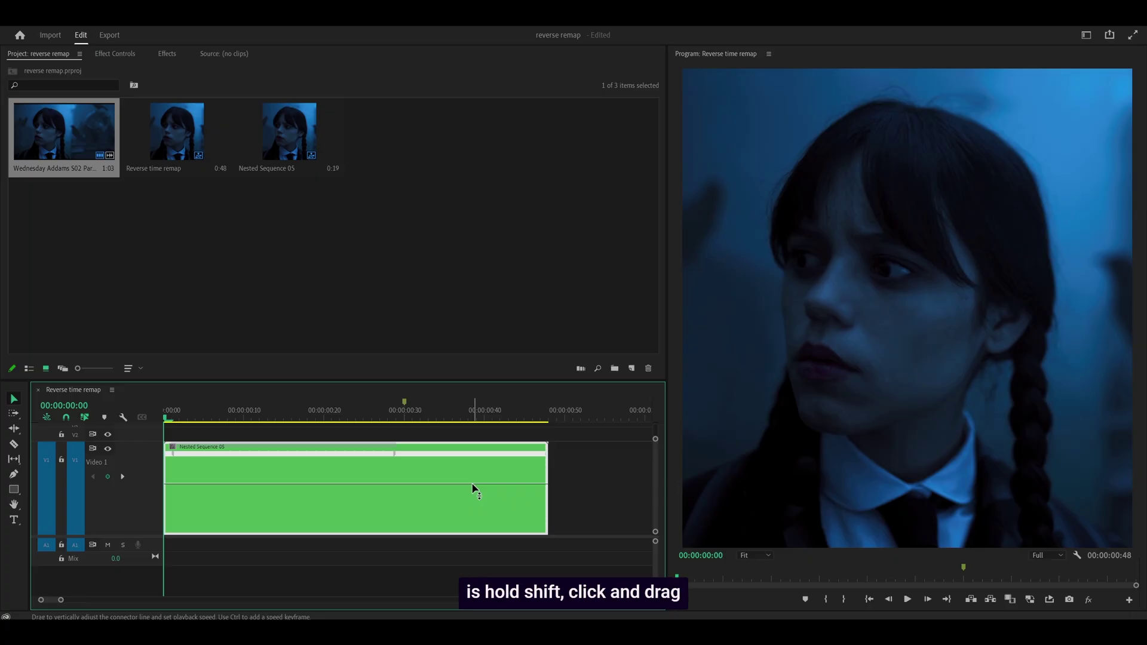
# Lower the speed after the keyframe and raise the opening segment to 175%, then preview the ramp
pyautogui.moveTo(473, 489); pyautogui.dragTo(473, 506)
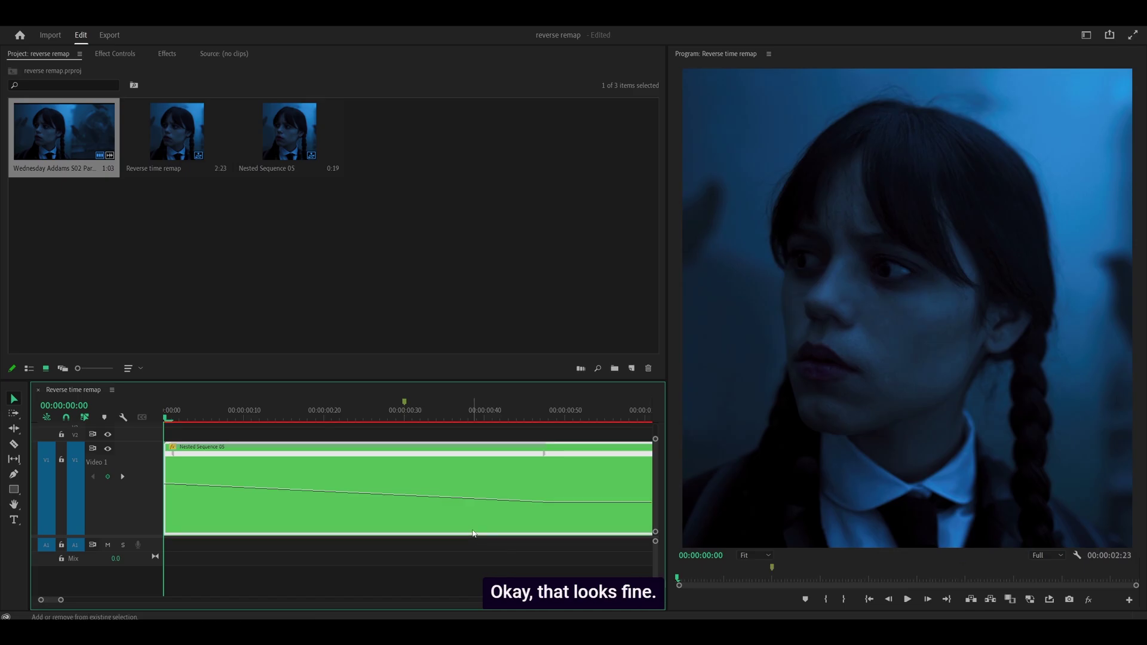
pyautogui.press('=')
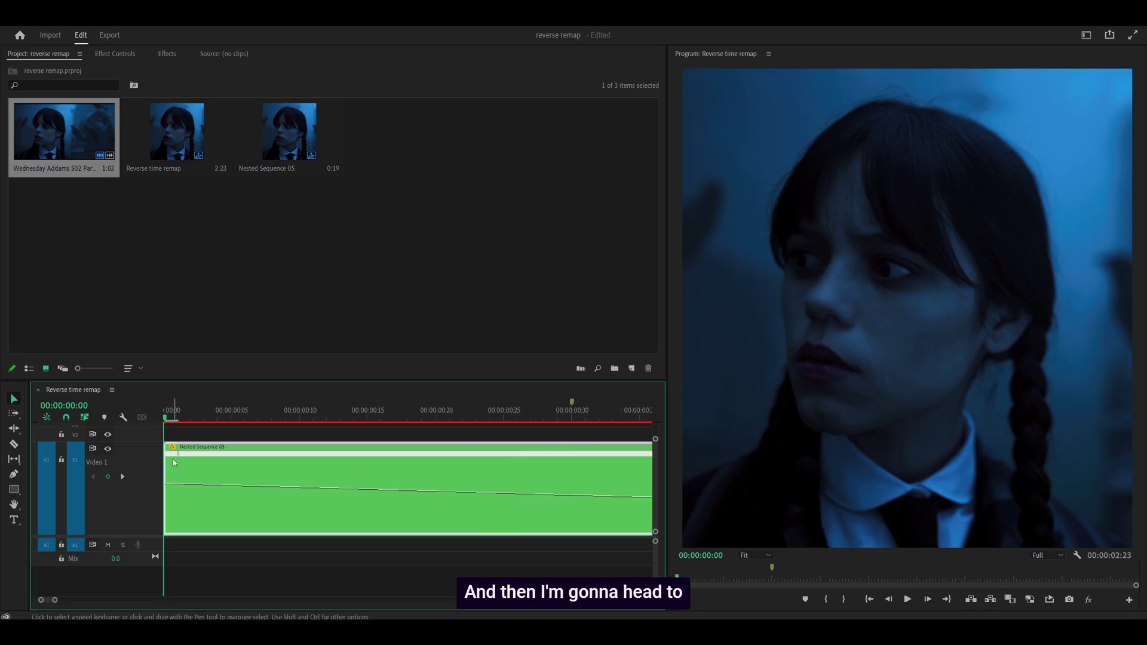
pyautogui.press('=')
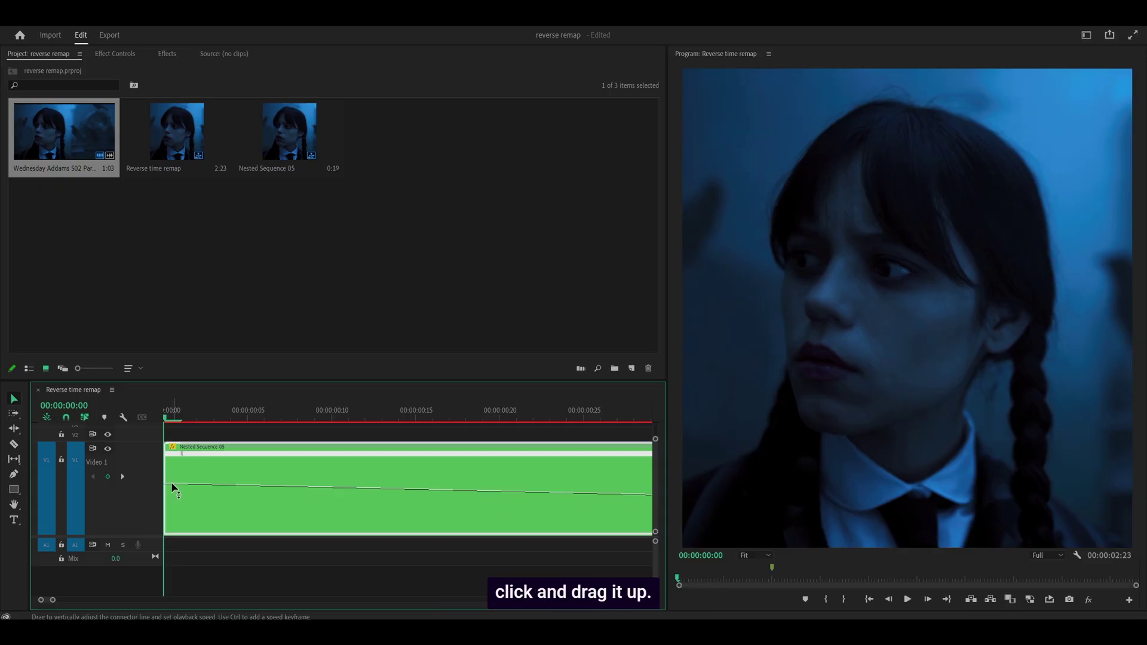
pyautogui.moveTo(173, 488); pyautogui.dragTo(173, 466)
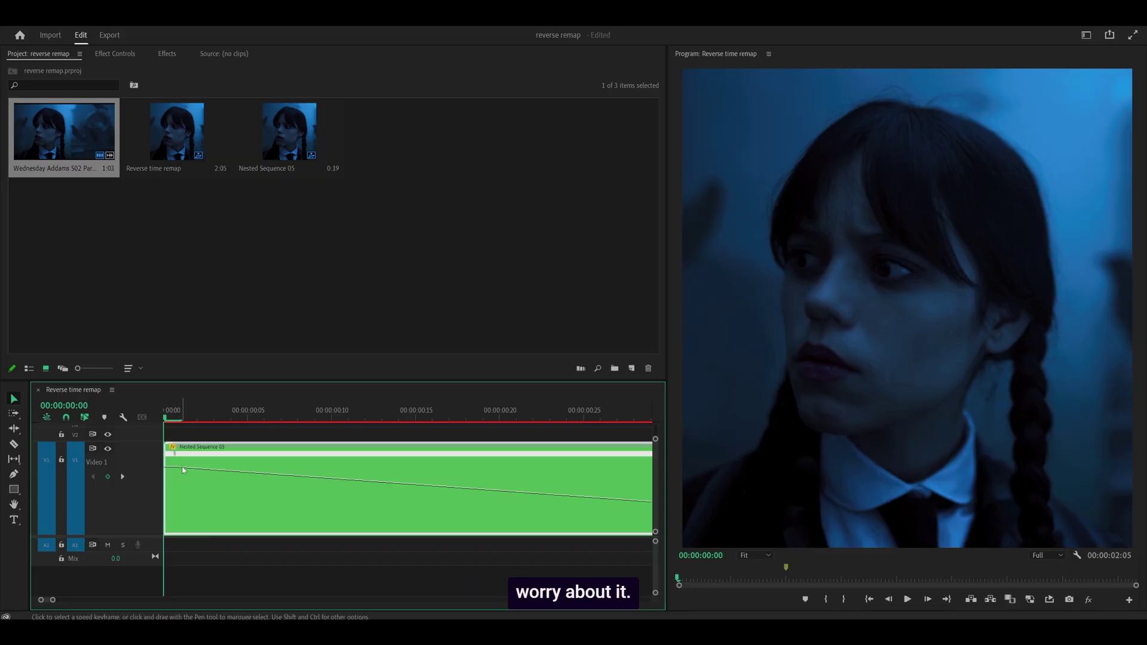
pyautogui.press('-')
pyautogui.moveTo(169, 419)
pyautogui.mouseDown()
pyautogui.moveTo(461, 429)
pyautogui.moveTo(166, 429)
pyautogui.mouseUp()
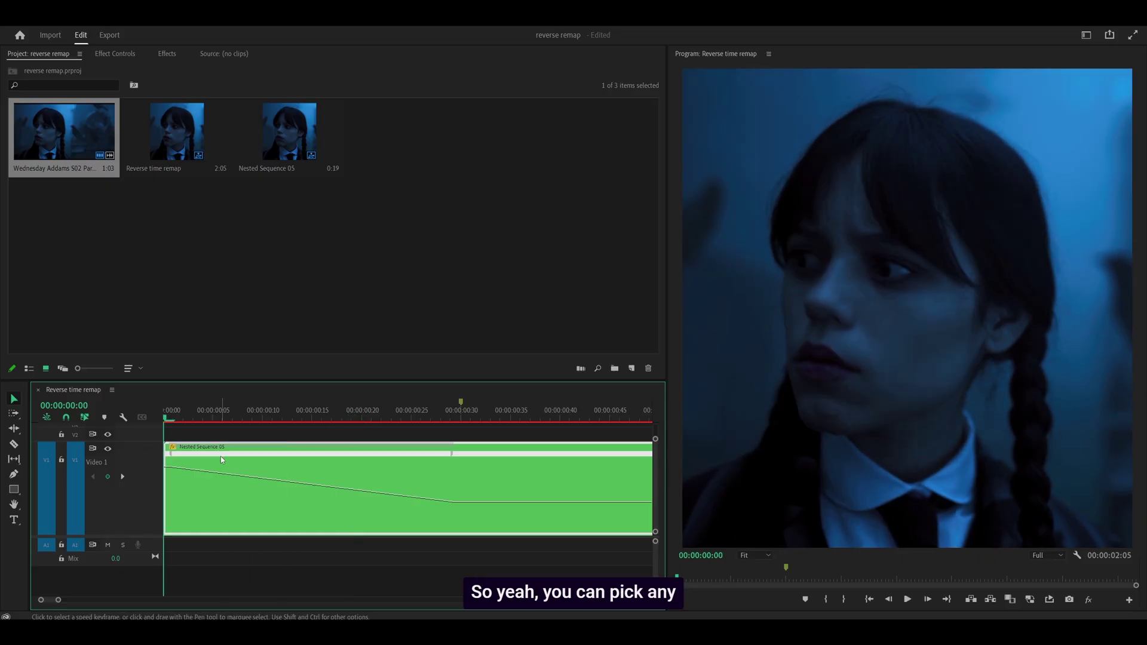
pyautogui.click(362, 416)
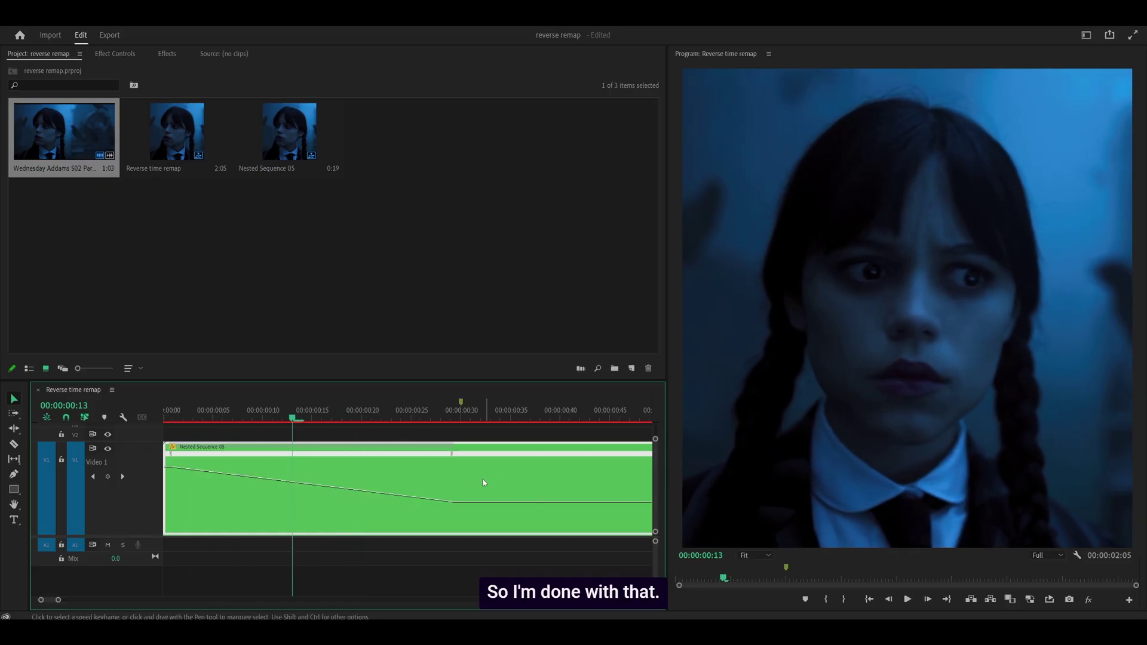
# Razor the clip at the keyframe, delete the tail, and Alt-drag a duplicate right after it
pyautogui.press('c')
pyautogui.click(461, 476)
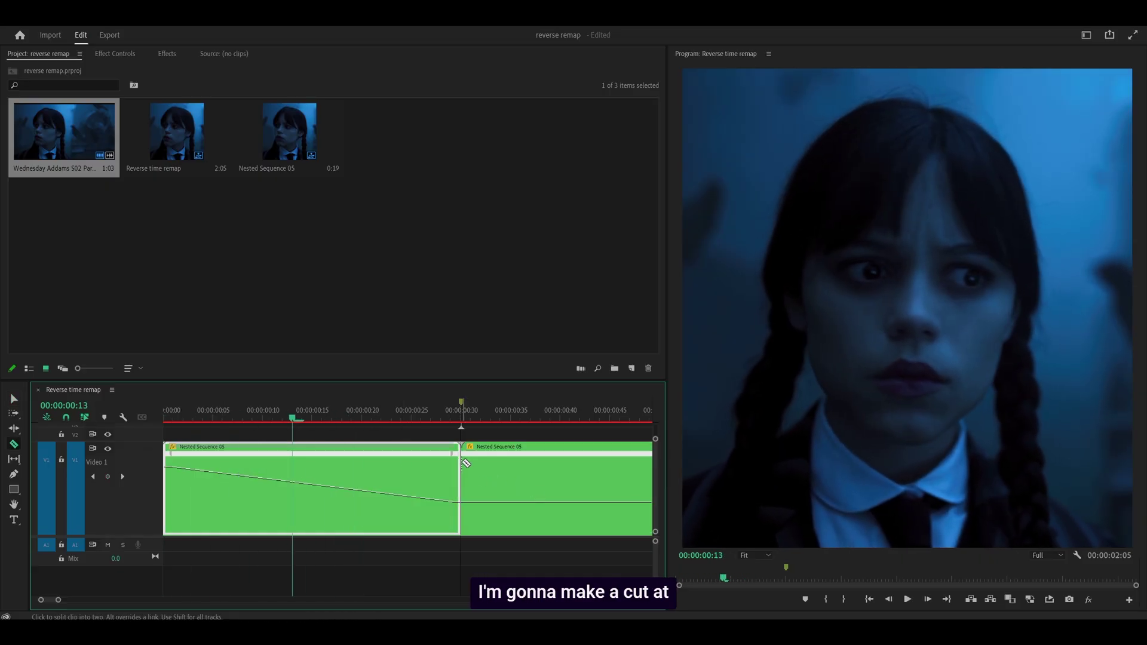
pyautogui.press('v')
pyautogui.click(507, 464)
pyautogui.hscroll(2, 498, 472)
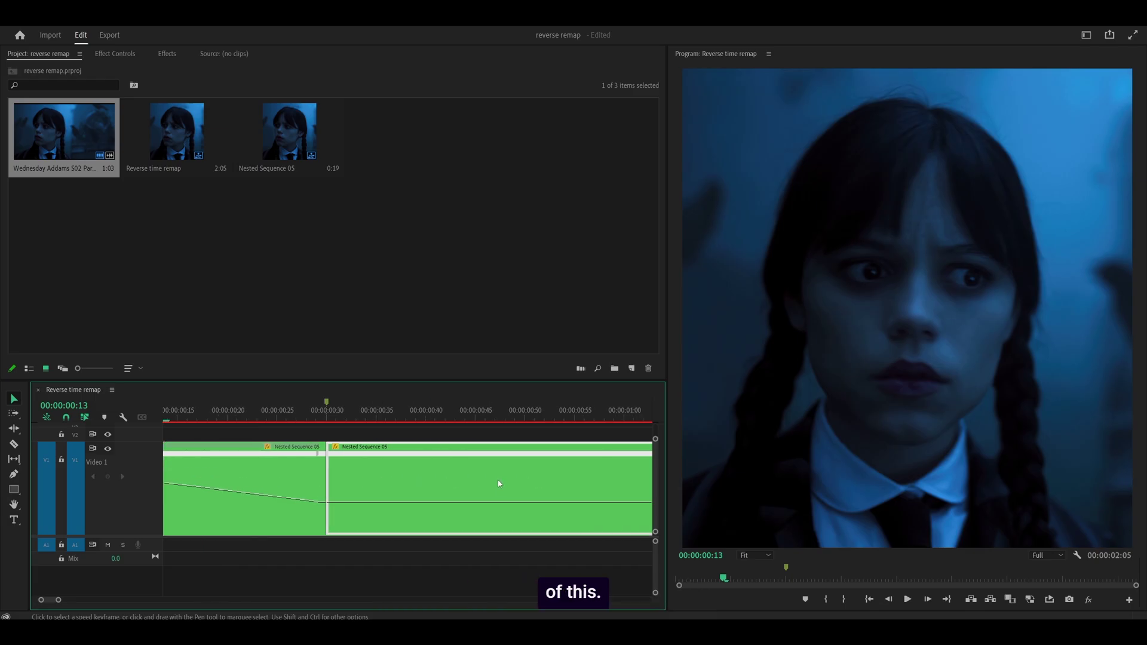
pyautogui.press('Delete')
pyautogui.press('-')
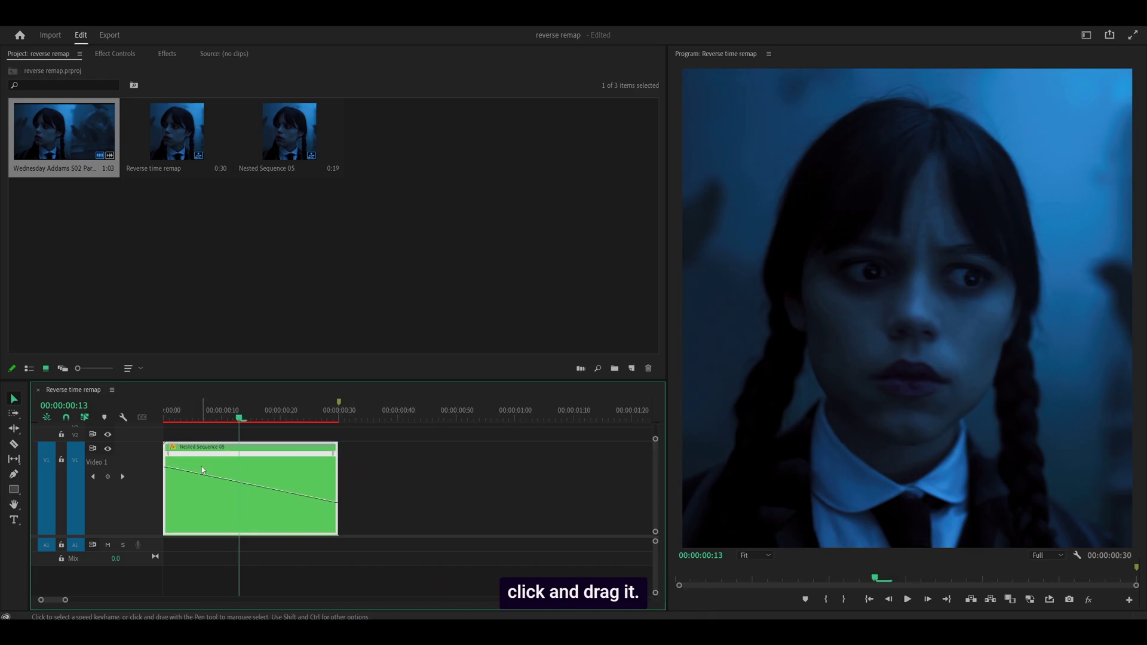
pyautogui.moveTo(203, 466); pyautogui.dragTo(377, 467)
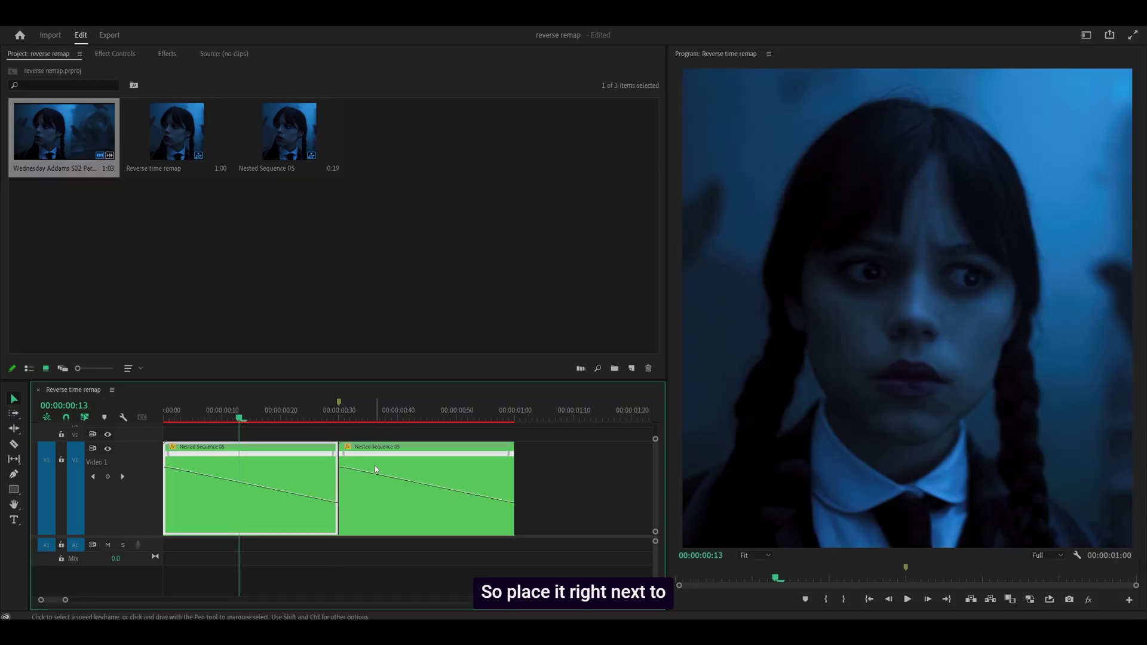
# Nest the second clip as Nested Sequence 06 with the default name
pyautogui.rightClick(447, 470)
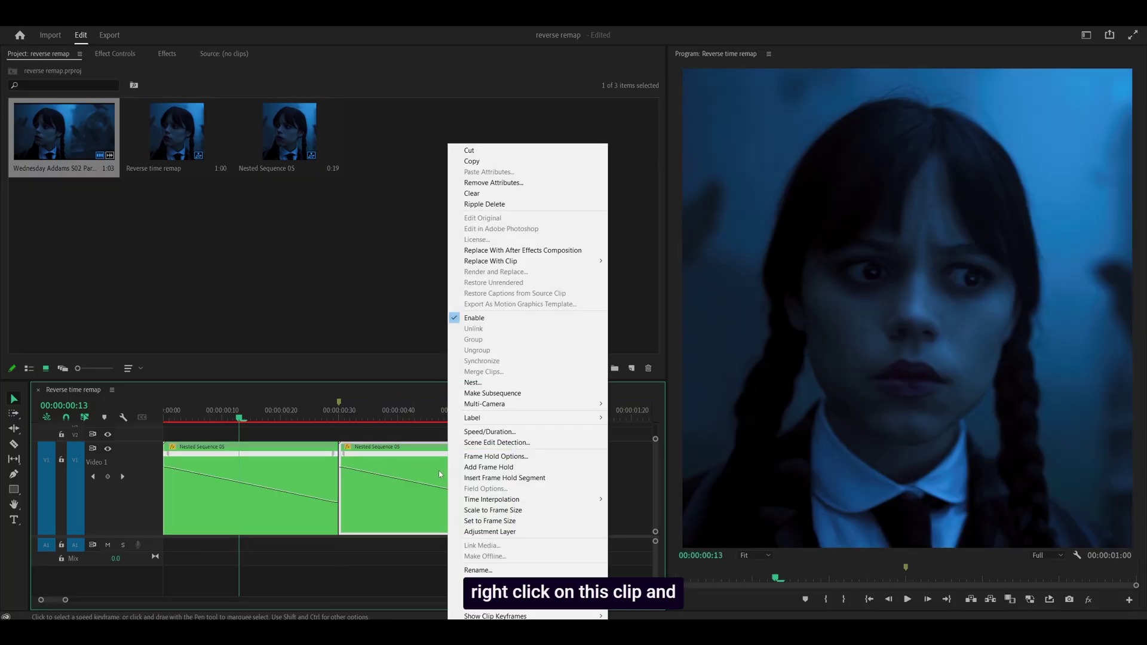
pyautogui.click(473, 383)
pyautogui.click(547, 329)
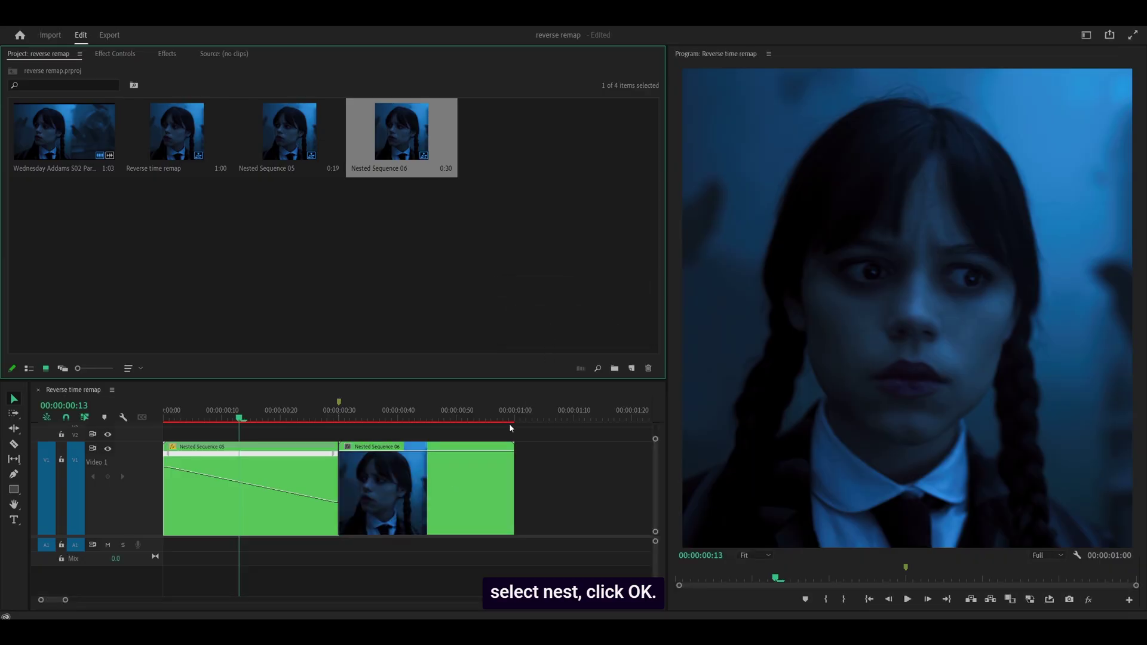
# Enable Reverse Speed on Nested Sequence 06 so it plays at -100%
pyautogui.rightClick(395, 472)
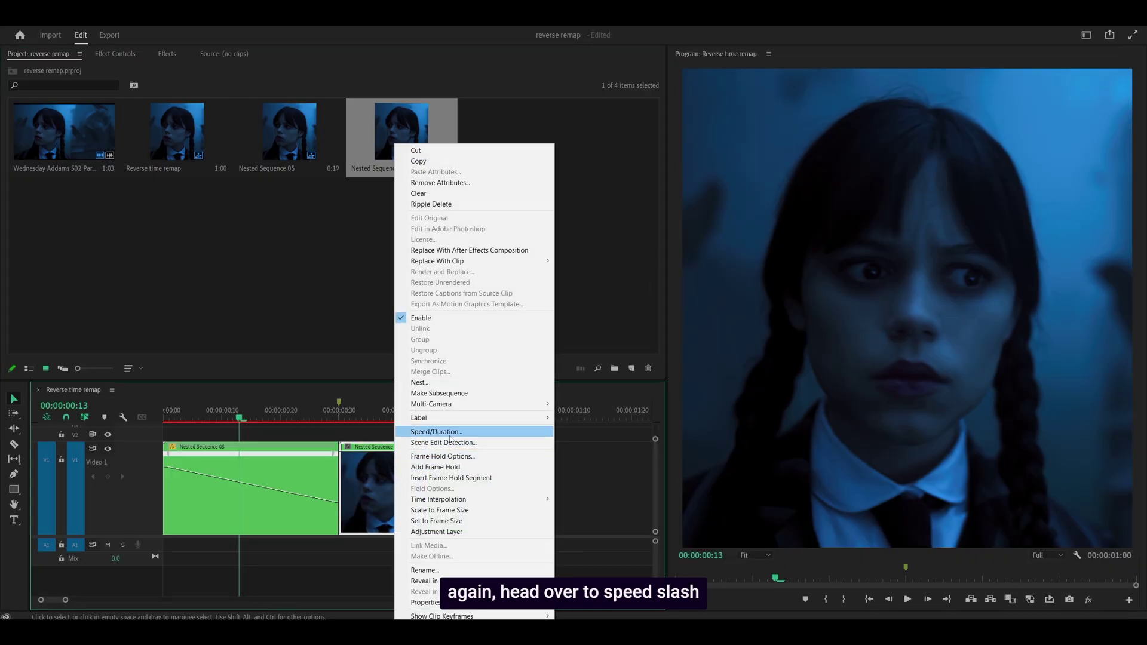
pyautogui.click(435, 432)
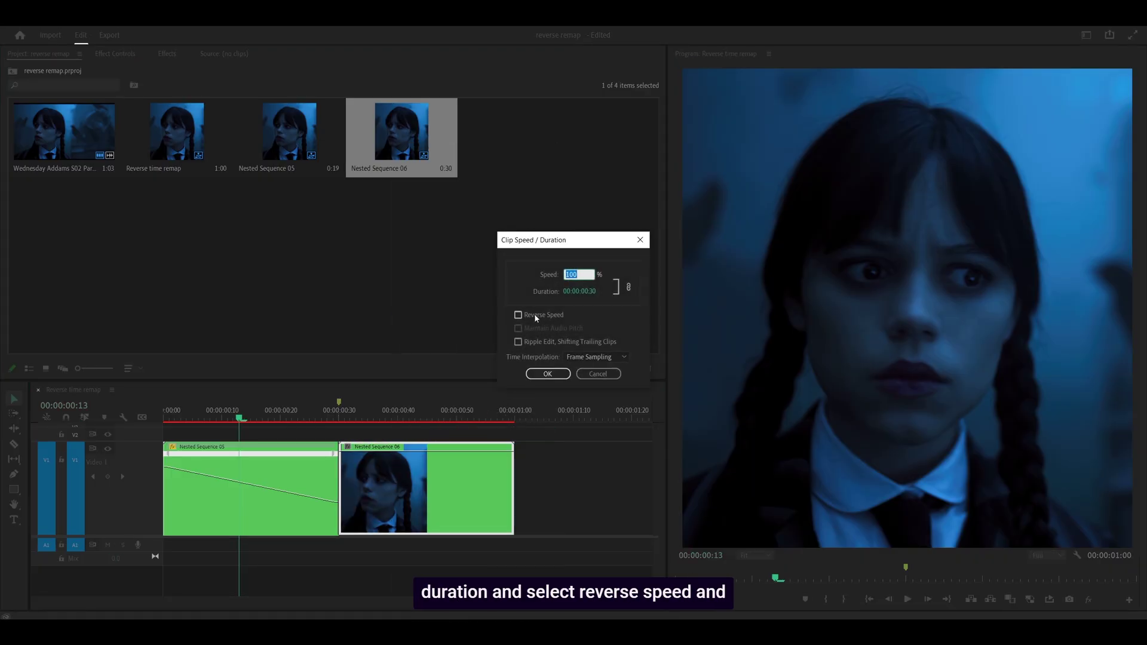
pyautogui.click(519, 315)
pyautogui.click(548, 374)
pyautogui.moveTo(239, 419); pyautogui.dragTo(152, 421)
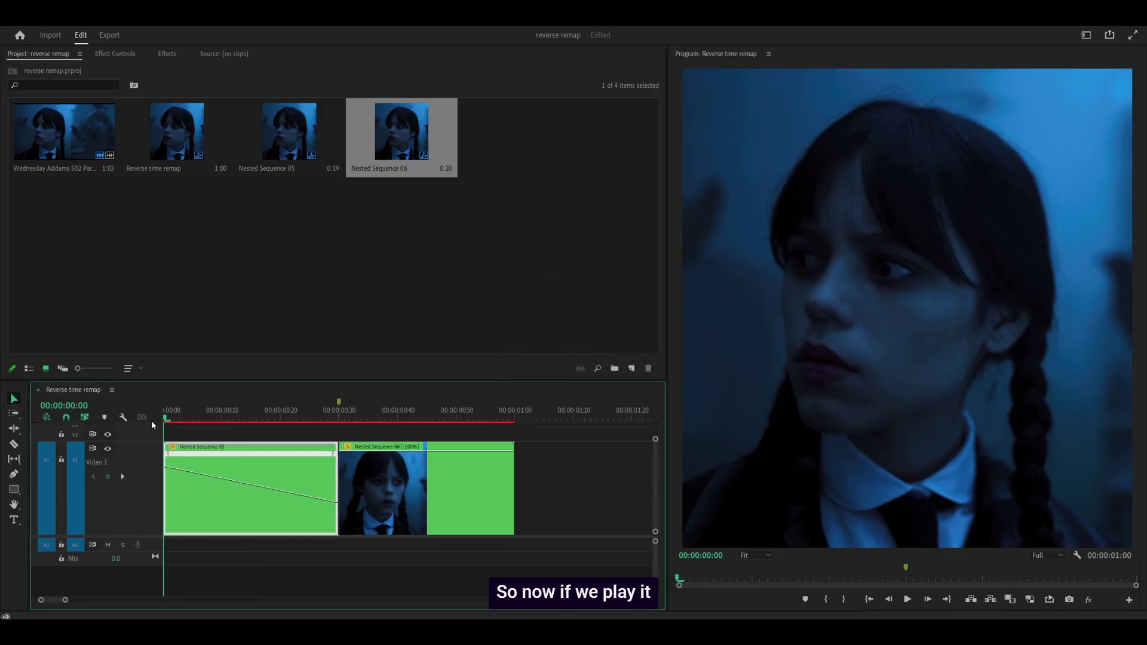
pyautogui.press('space')
pyautogui.click(239, 414)
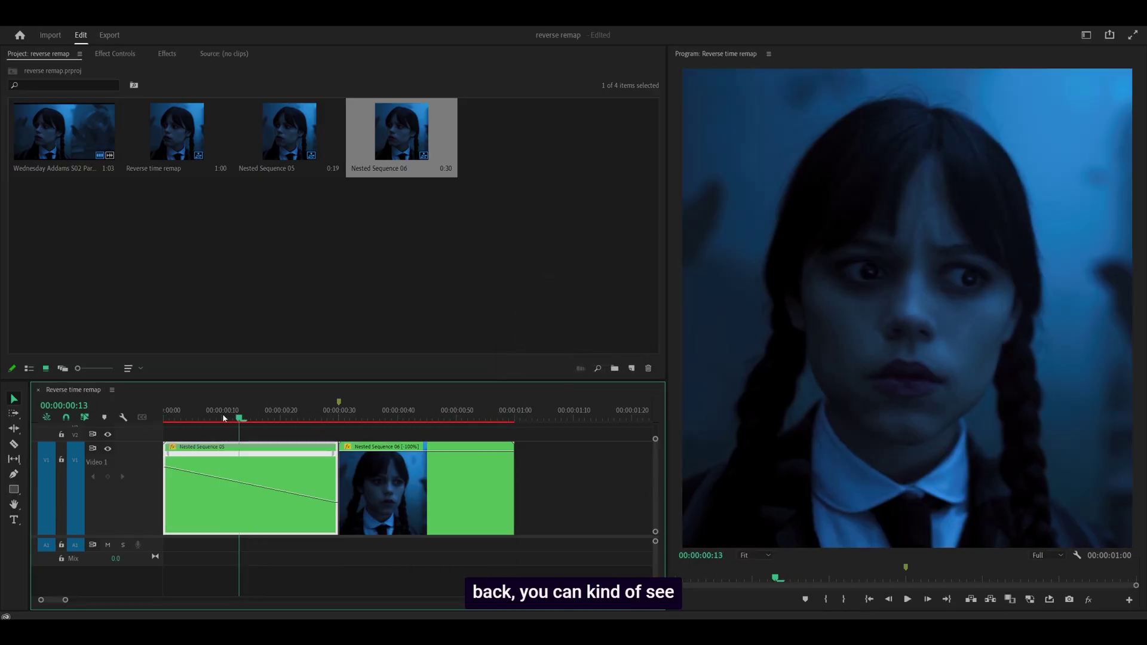
pyautogui.press('space')
pyautogui.press('Home')
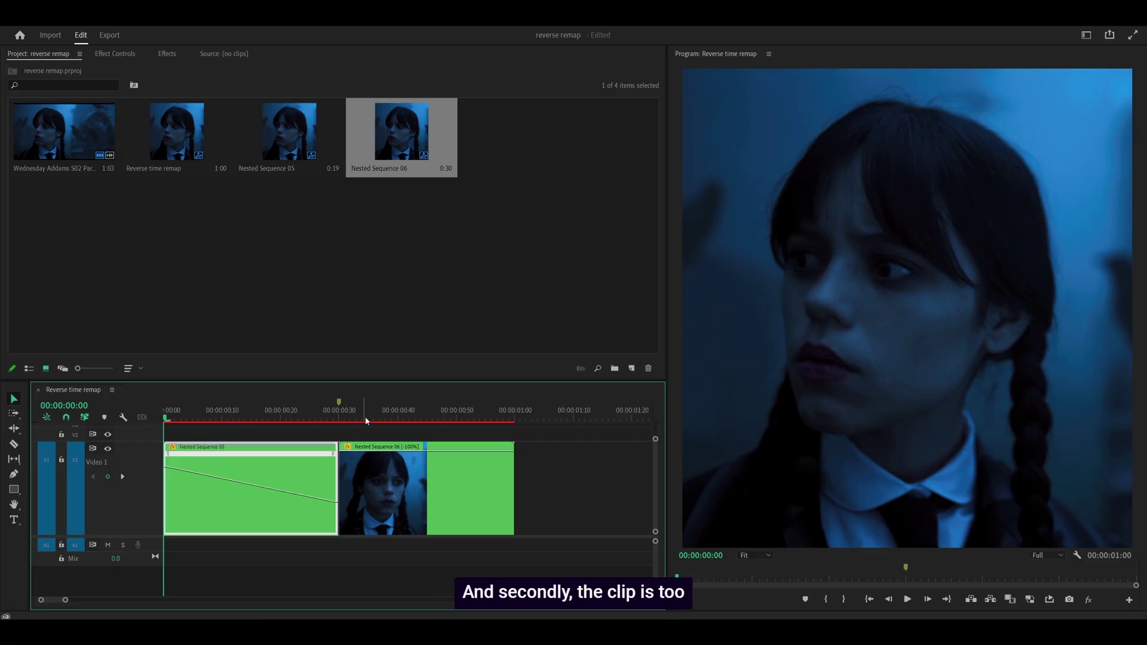
pyautogui.moveTo(366, 423)
pyautogui.mouseDown()
pyautogui.moveTo(488, 424)
pyautogui.moveTo(381, 422)
pyautogui.mouseUp()
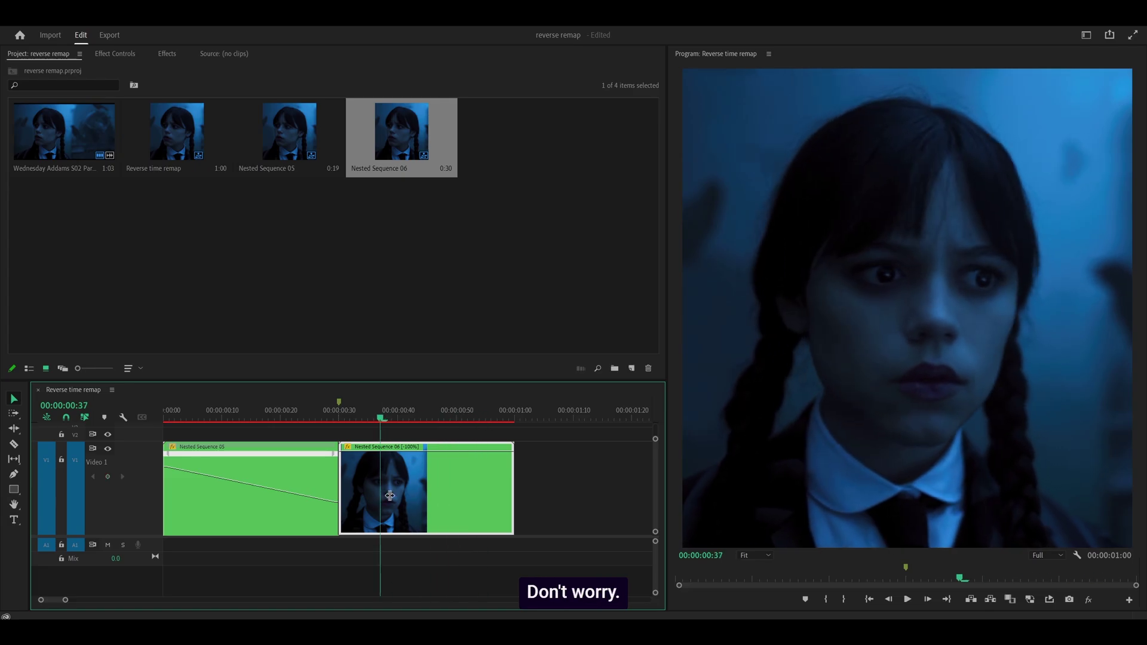
# Try 200% speed on Nested Sequence 06, undo it back to -100%, and save the project
pyautogui.rightClick(427, 476)
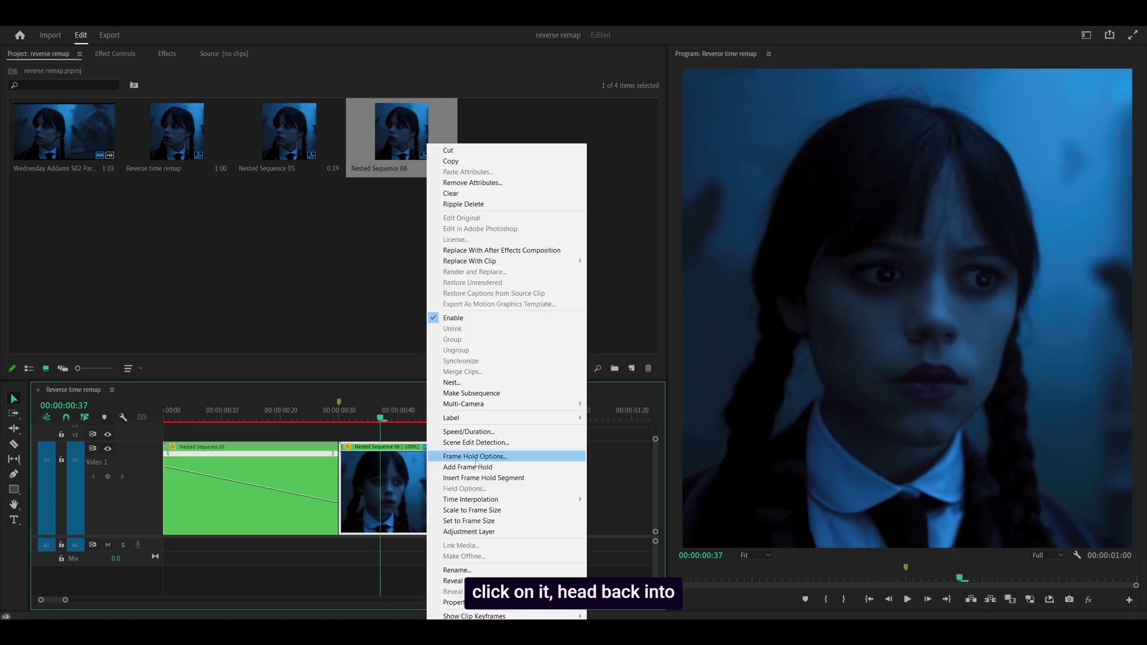
pyautogui.click(472, 430)
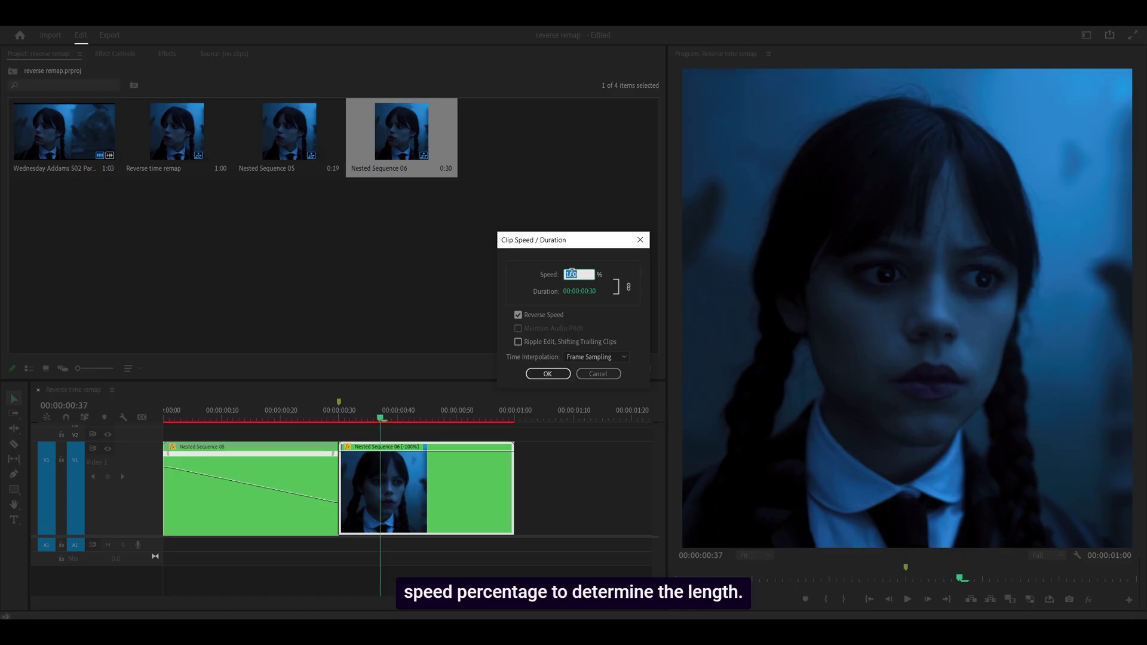
pyautogui.write('20')
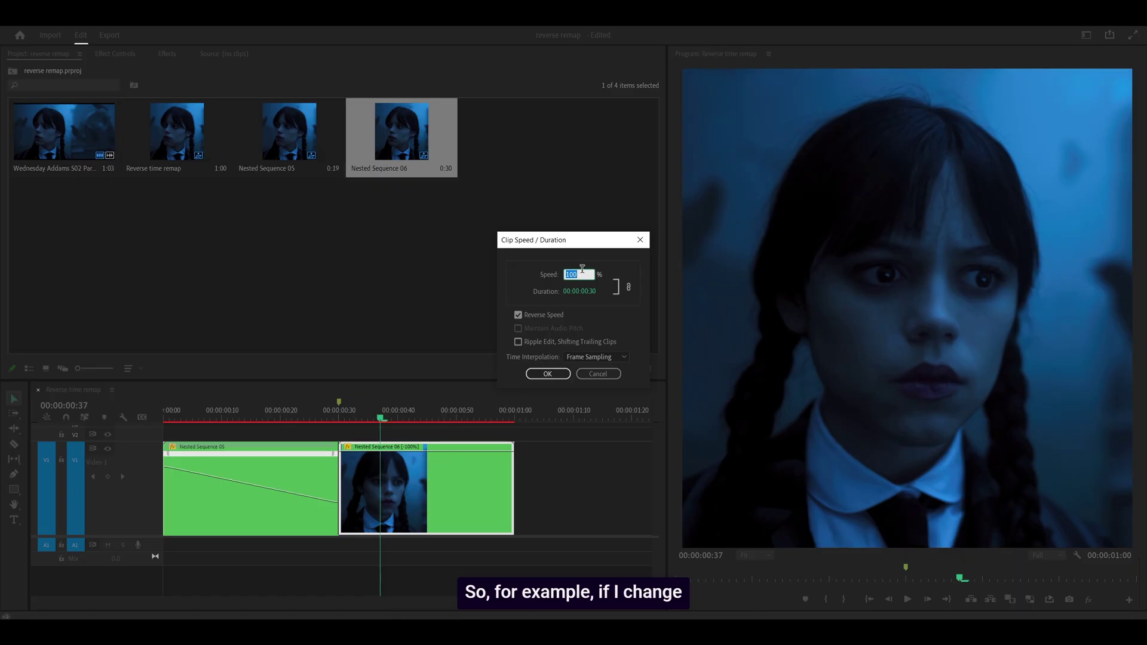
pyautogui.click(547, 374)
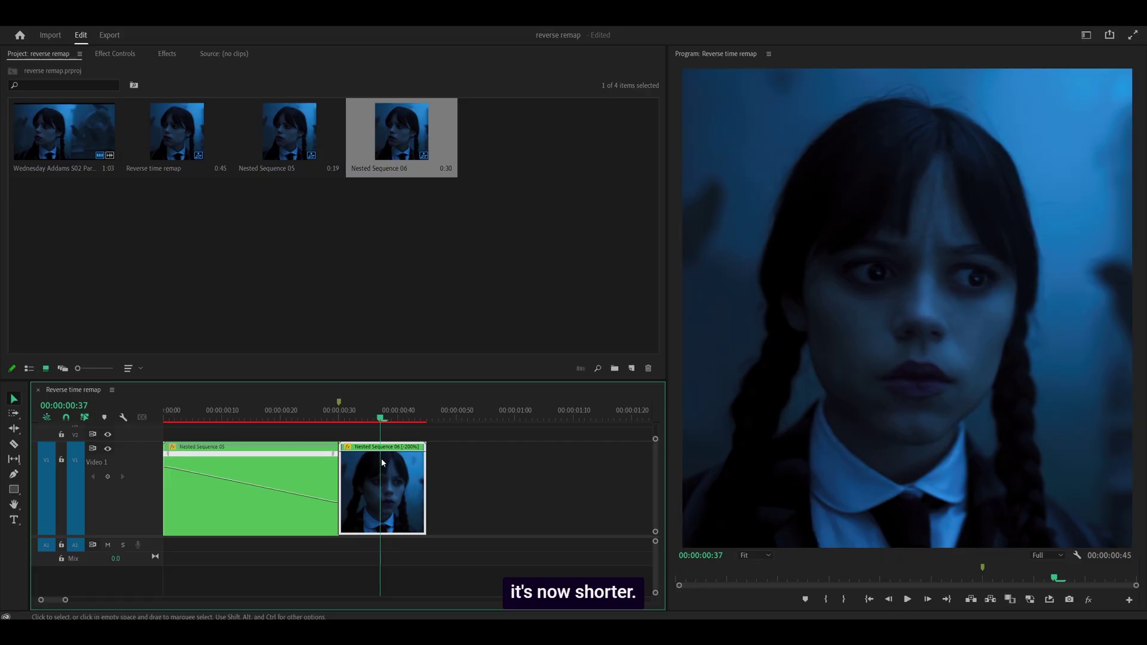
pyautogui.hotkey('ctrl', 'z')
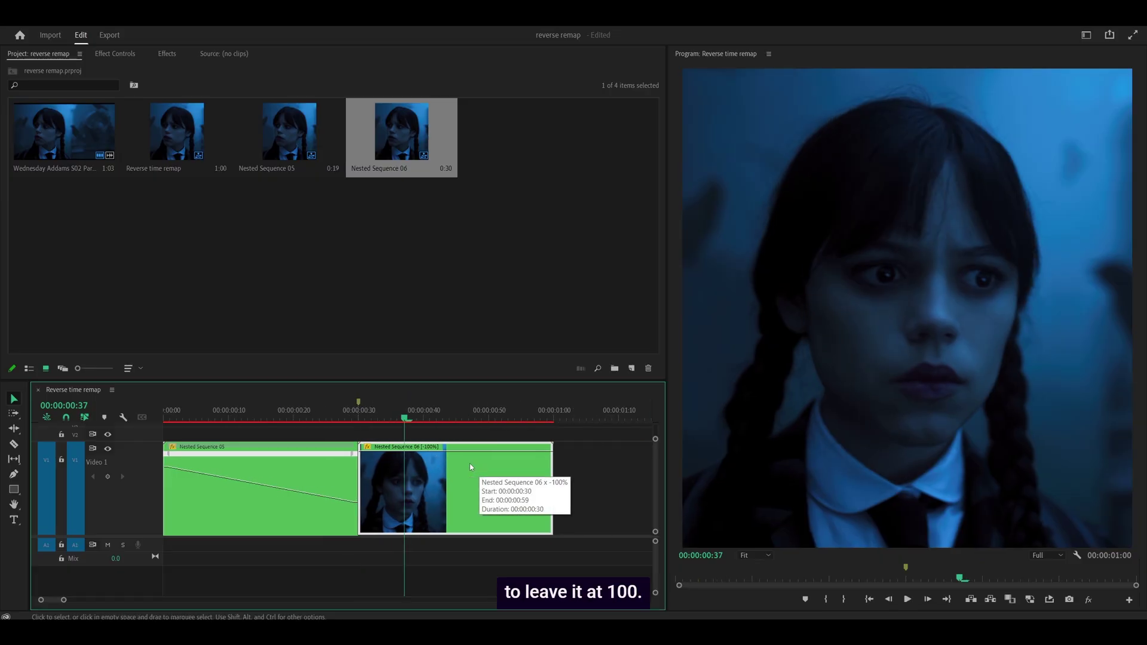
pyautogui.hotkey('ctrl', 's')
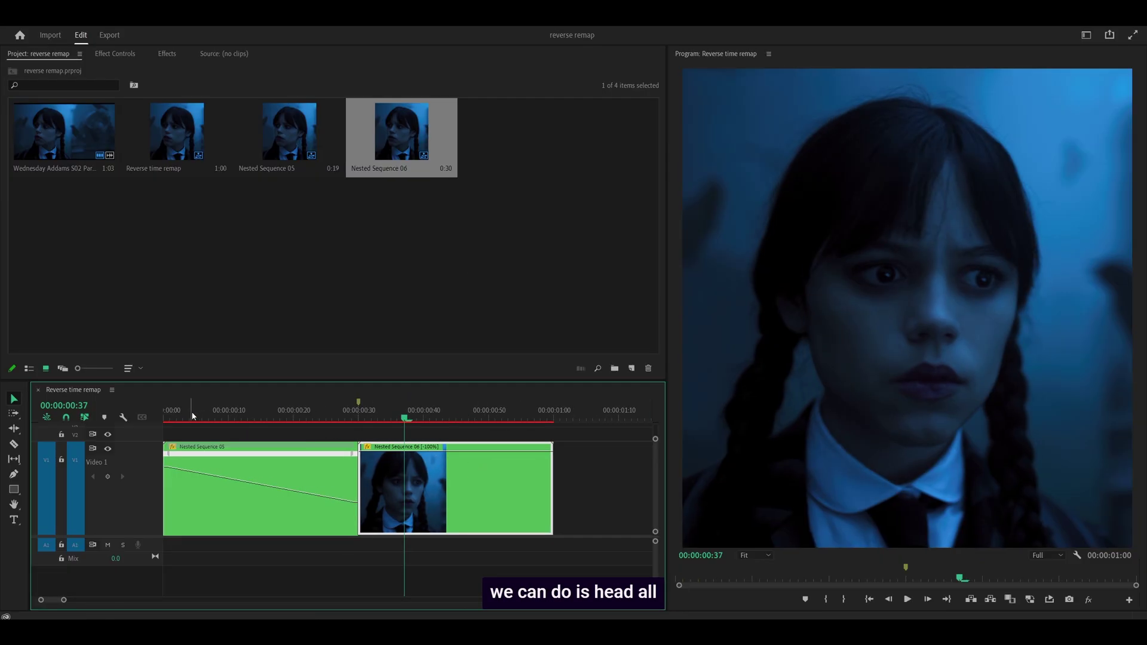
# Mark In at the sequence start and Out at the second clip's last frame
pyautogui.press('Home')
pyautogui.press('i')
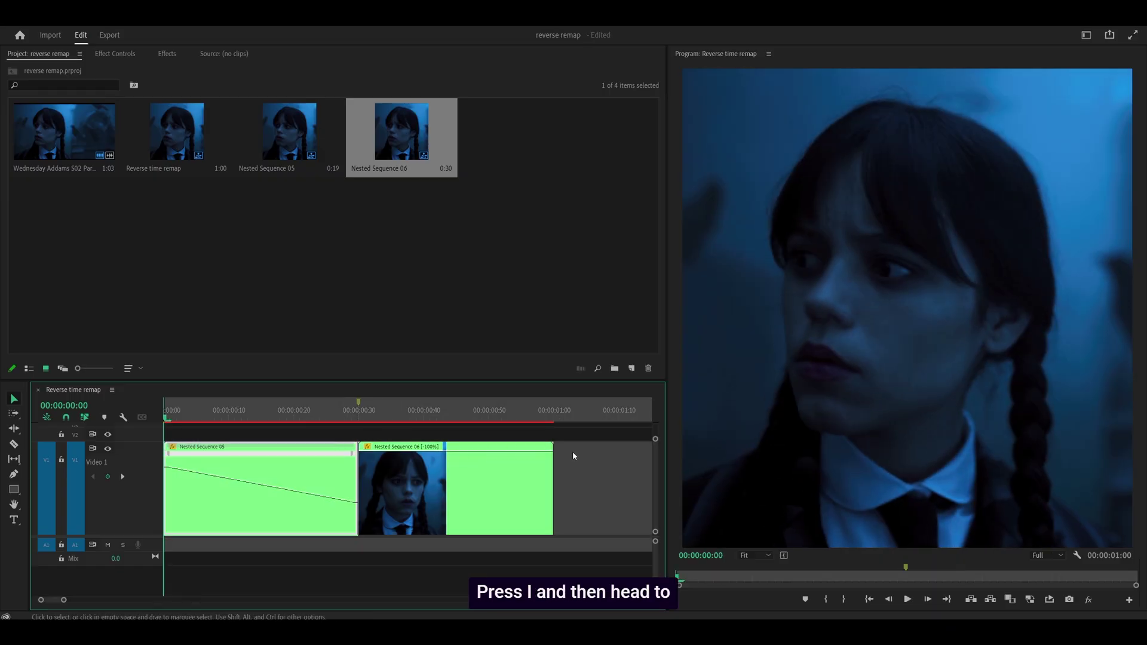
pyautogui.scroll(2, 572, 453)
pyautogui.click(516, 416)
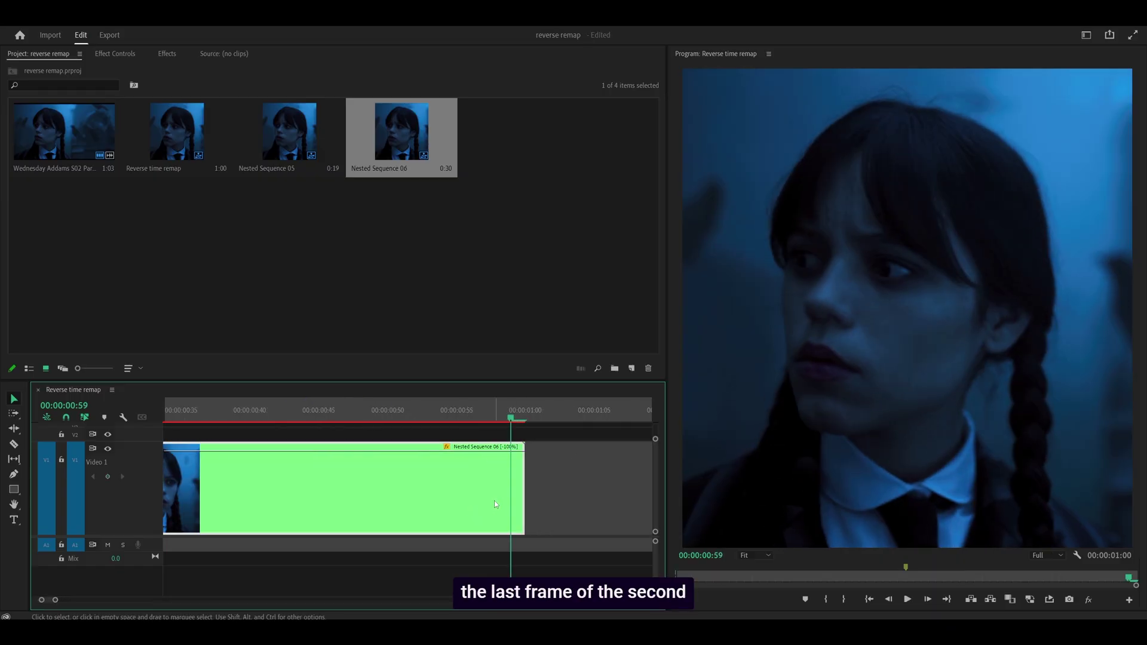
pyautogui.press('o')
pyautogui.scroll(-3, 456, 491)
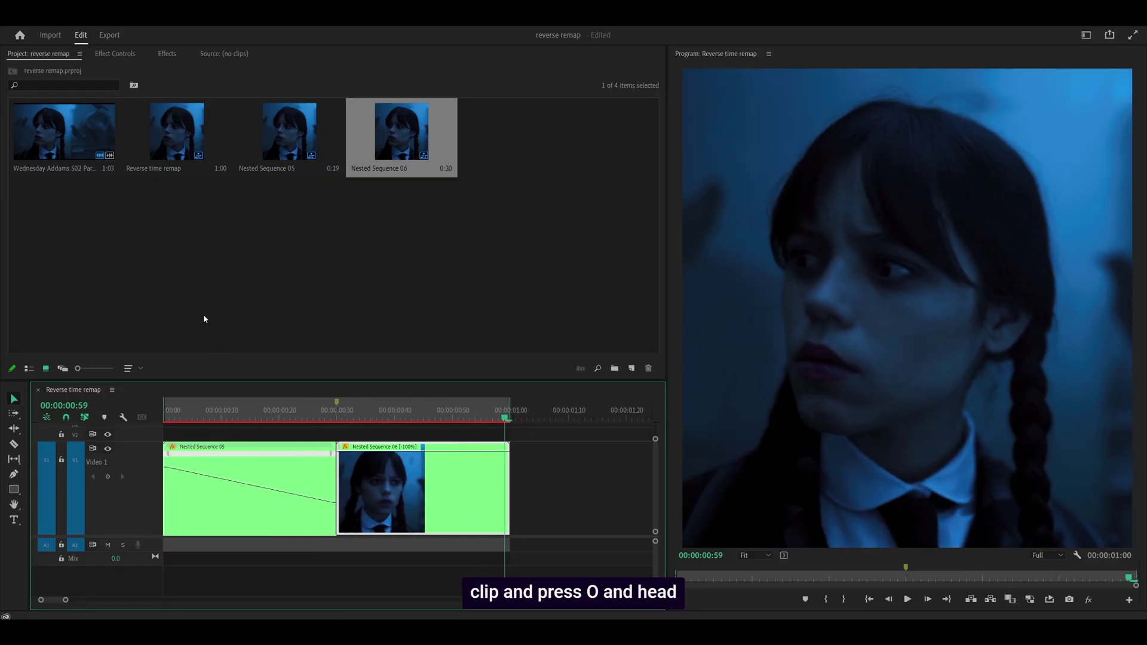
# In Sequence Settings, reset preview size and turn off Composite in Linear Color
pyautogui.click(75, 12)
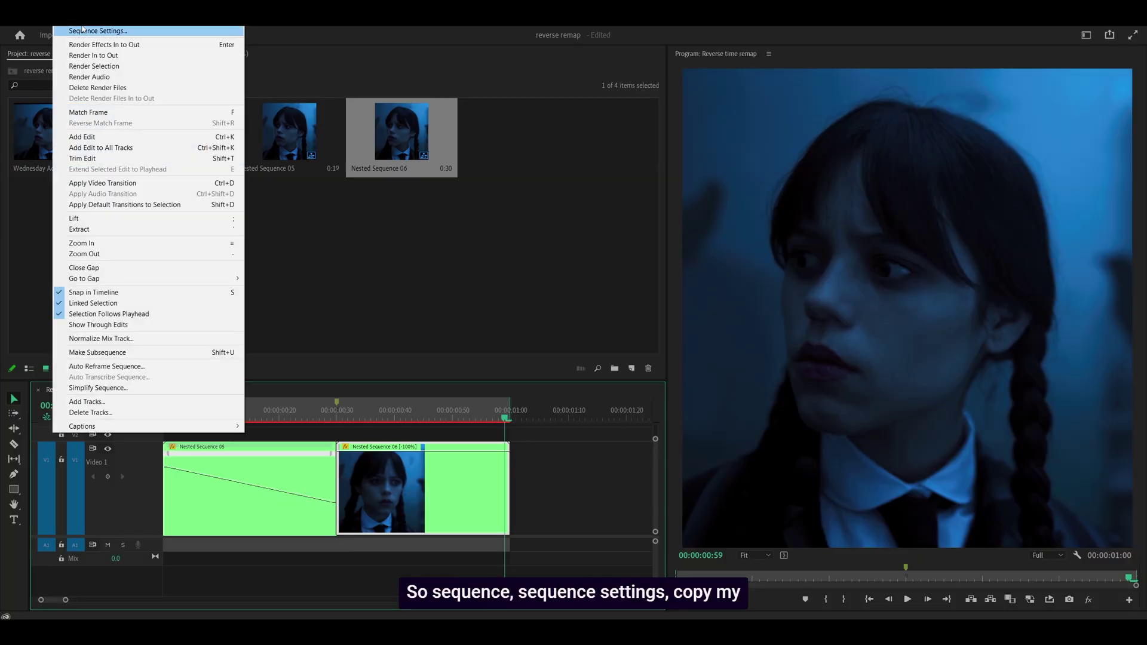
pyautogui.click(76, 31)
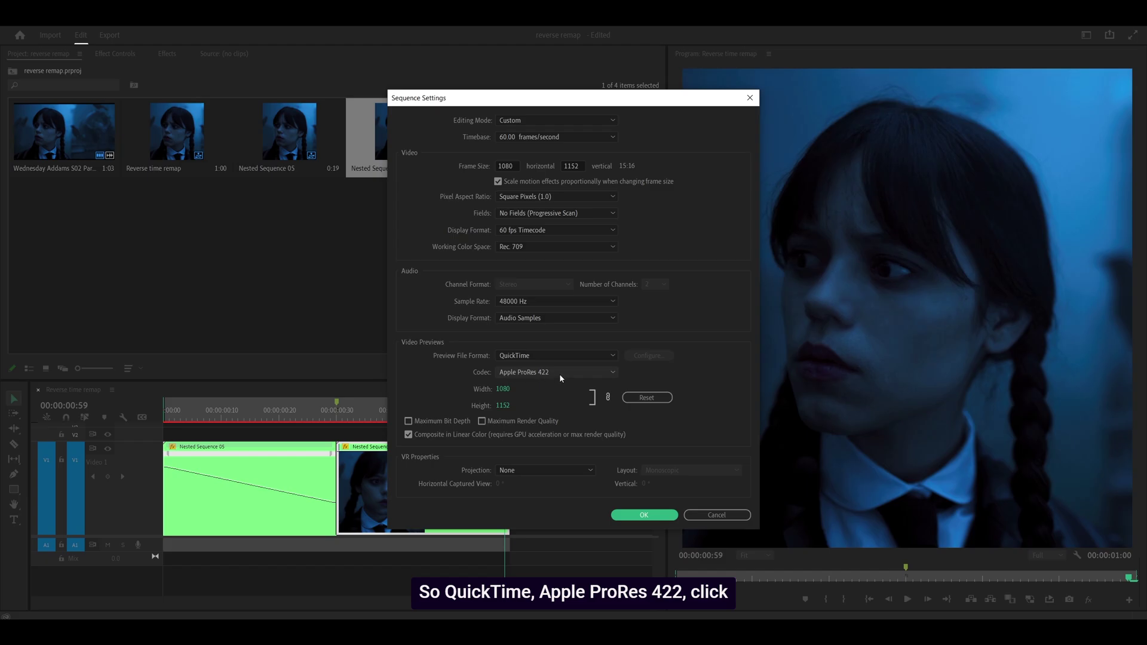
pyautogui.click(649, 400)
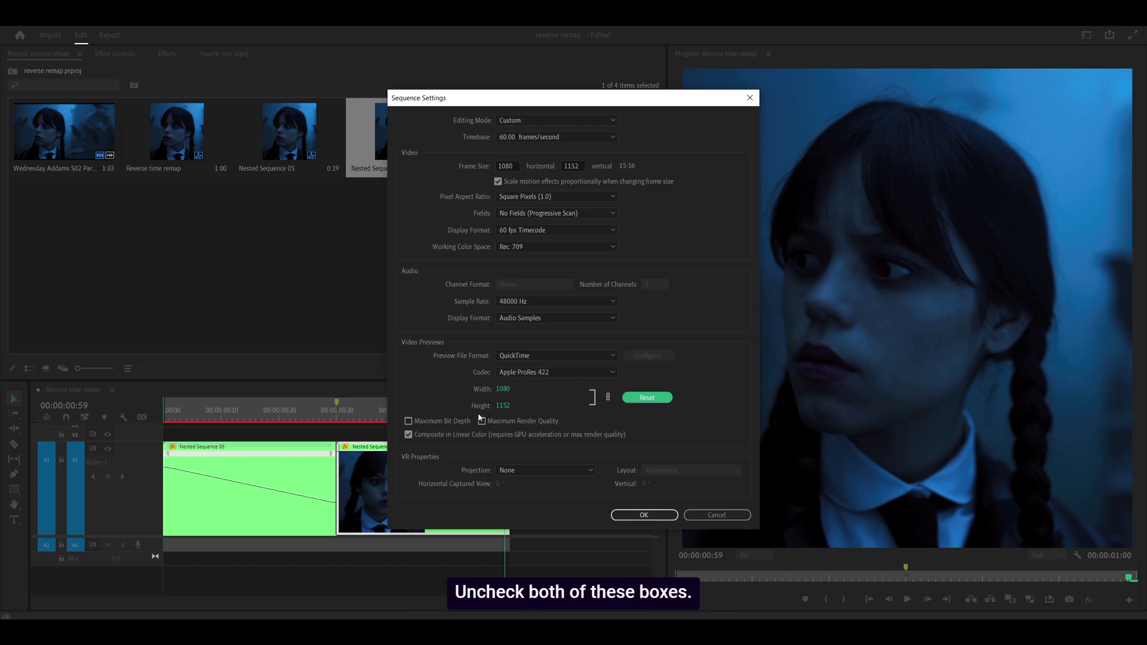
pyautogui.click(439, 436)
pyautogui.click(642, 515)
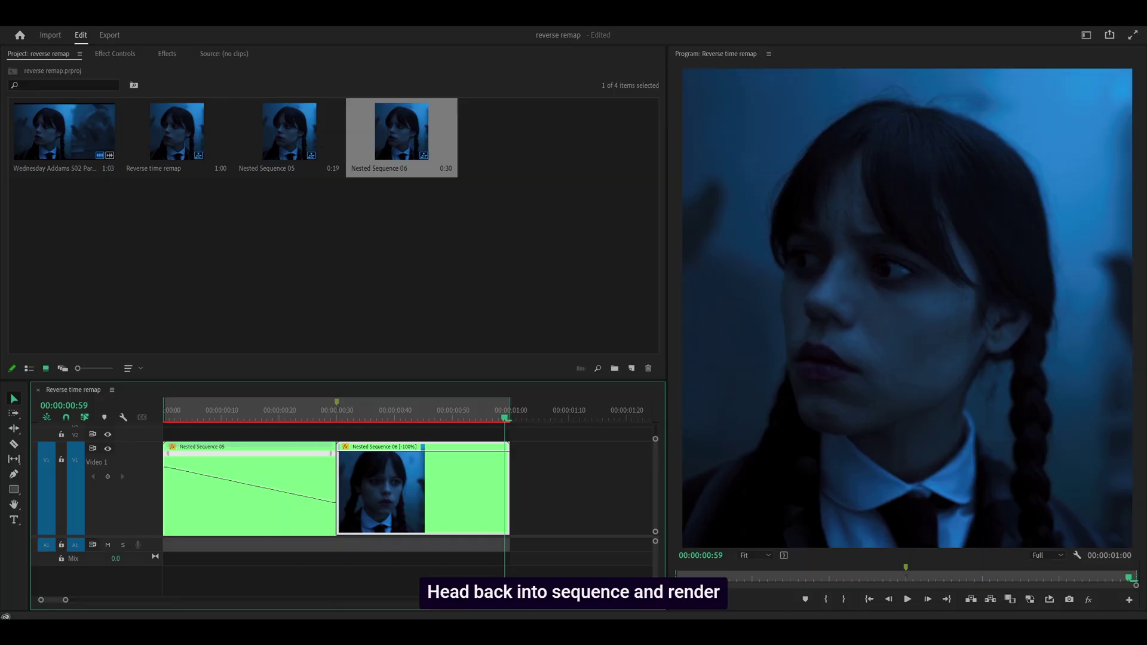
# Render In to Out previews, then stop playback with Nested Sequence 06 selected
pyautogui.click(68, 15)
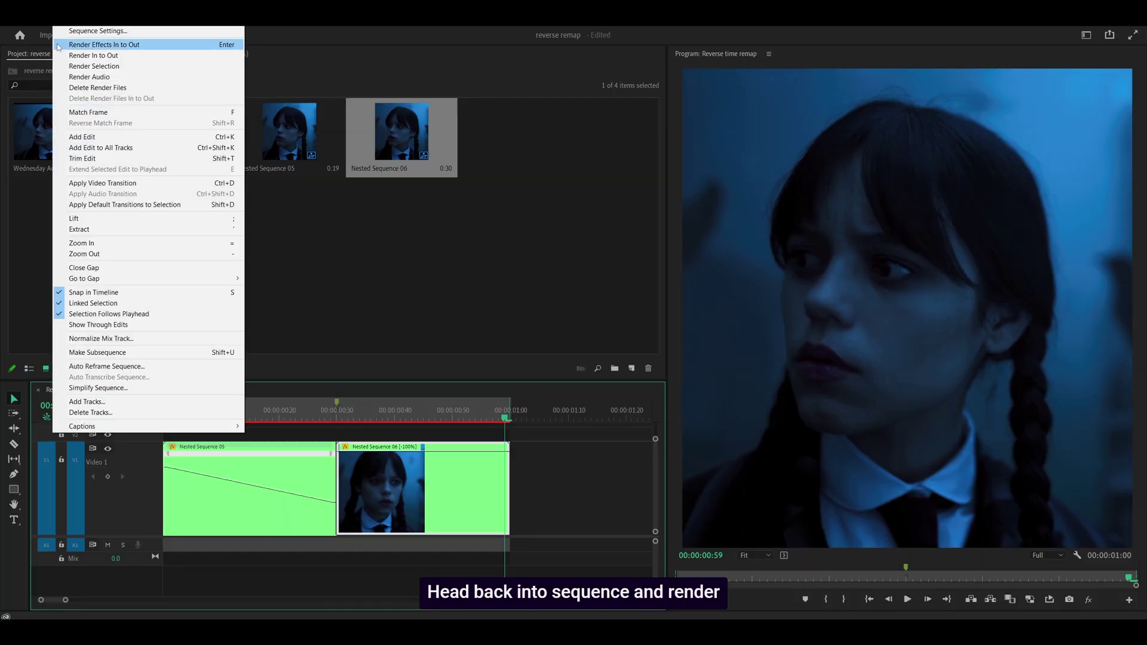
pyautogui.click(91, 56)
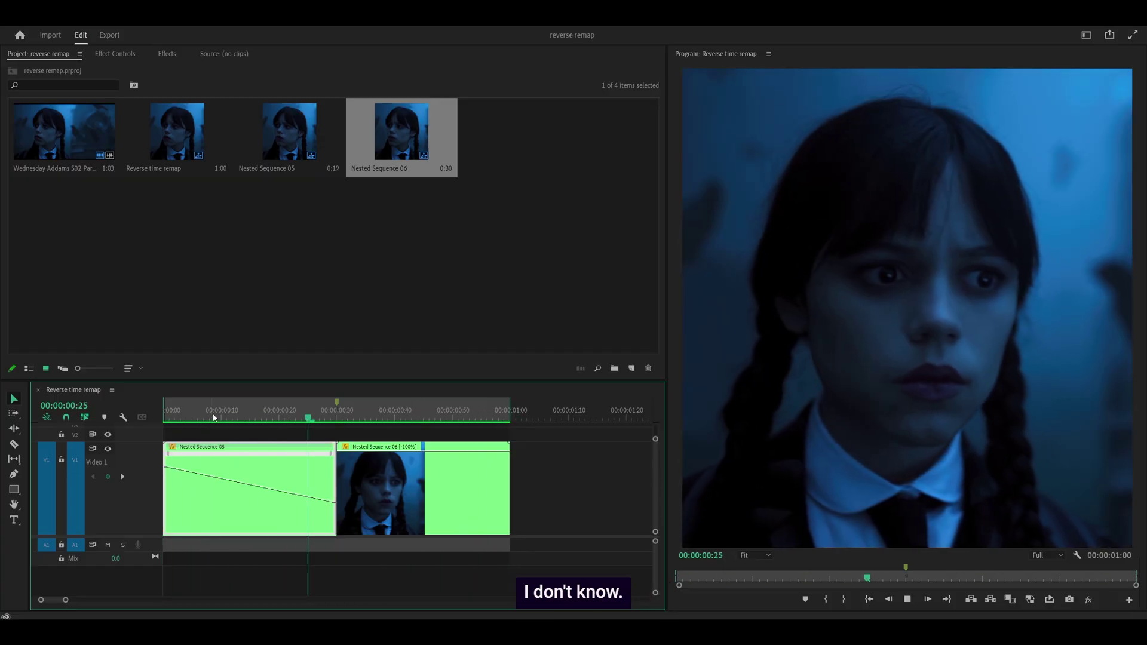
pyautogui.click(375, 454)
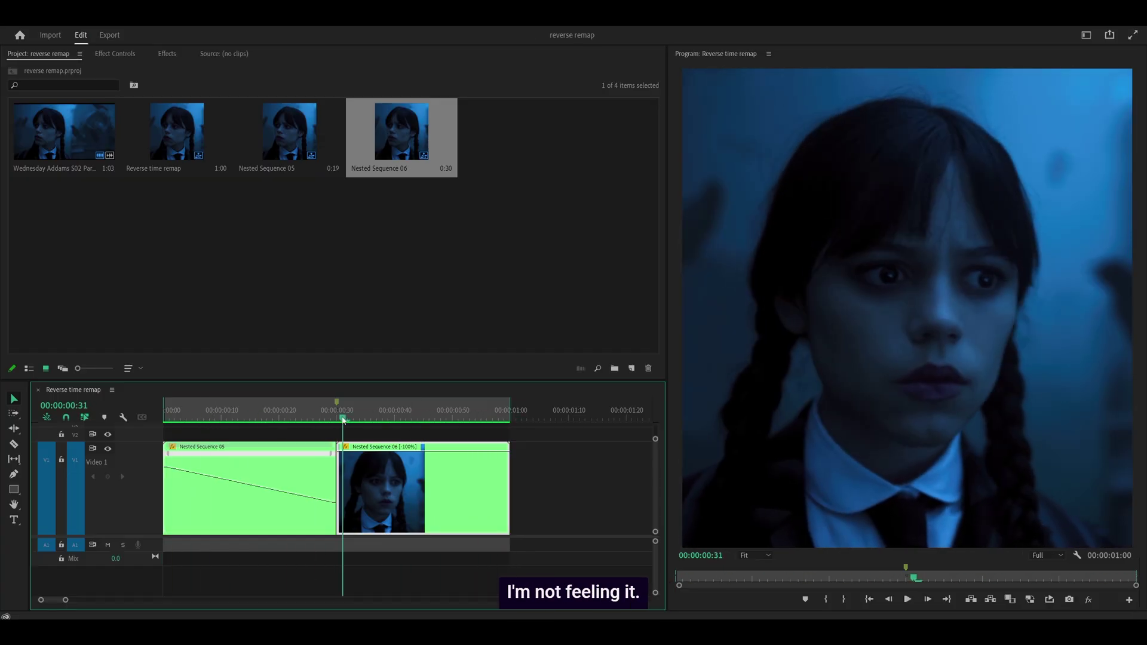
# Set Nested Sequence 06 speed to 250% (-250%, 12 frames) and re-render In to Out
pyautogui.rightClick(402, 475)
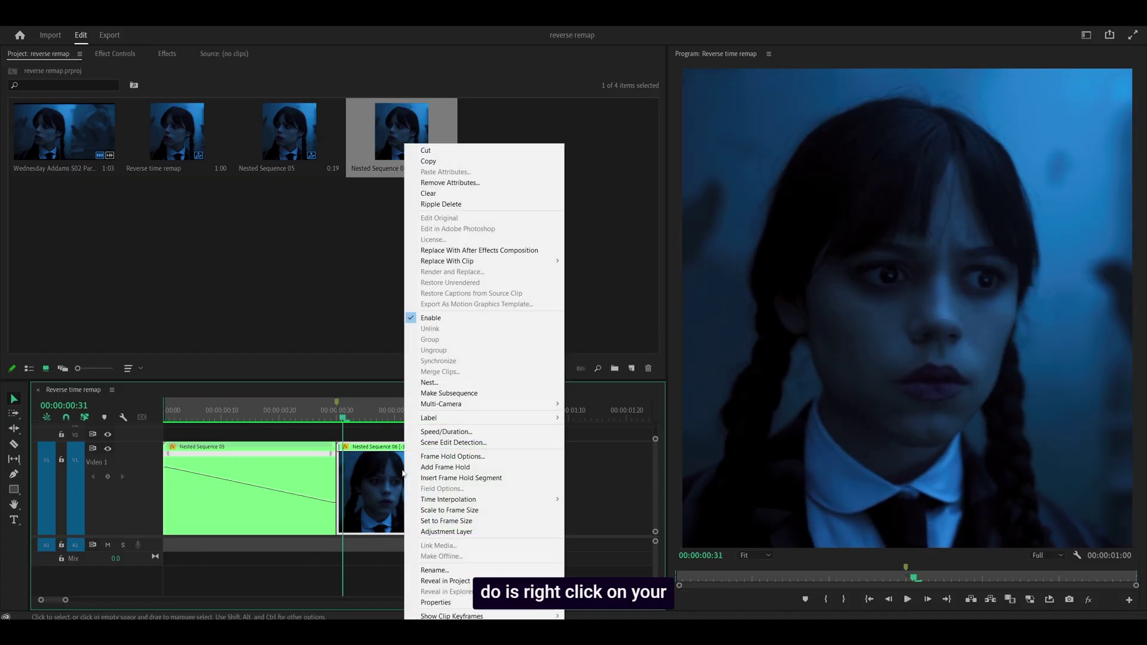
pyautogui.click(446, 432)
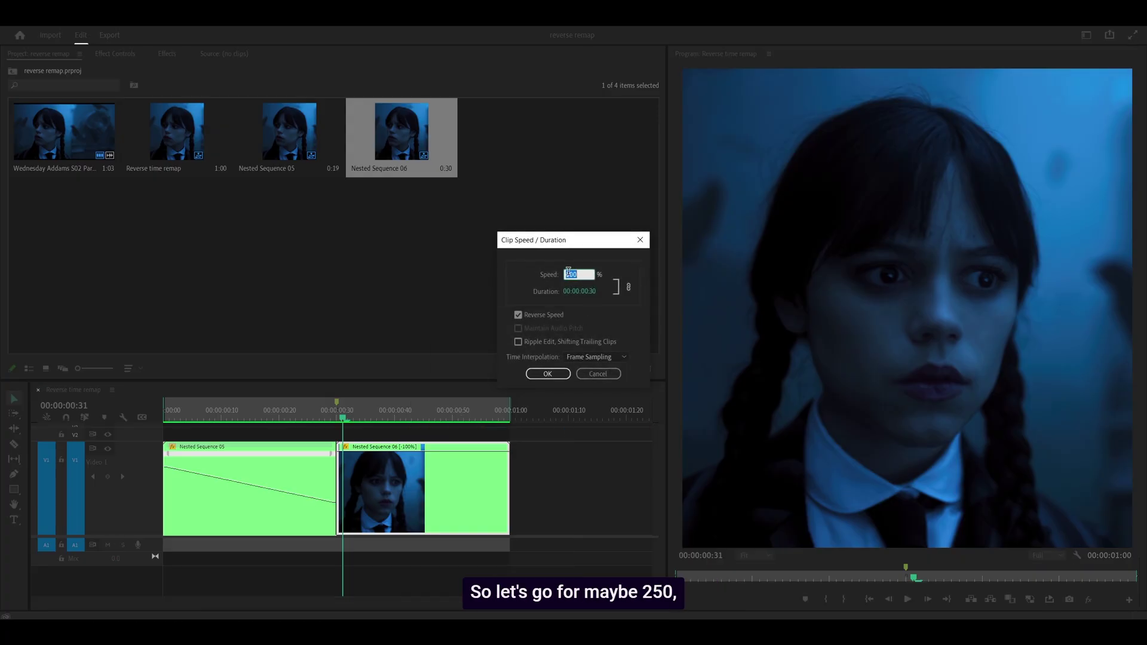
pyautogui.press('Return')
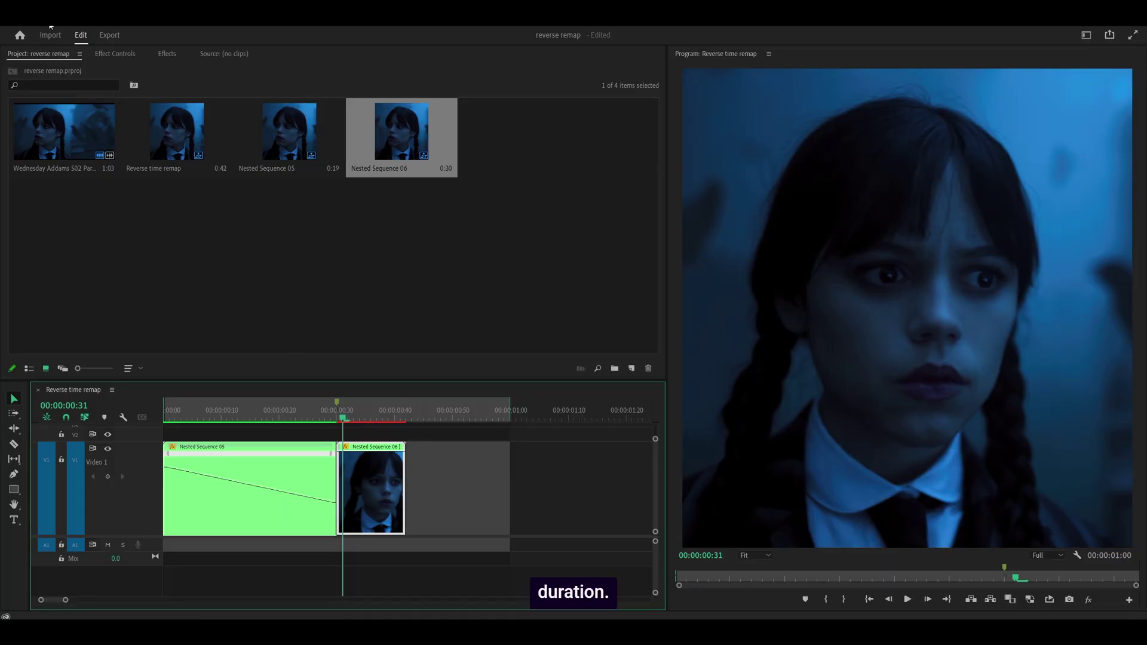
pyautogui.click(68, 18)
pyautogui.click(117, 55)
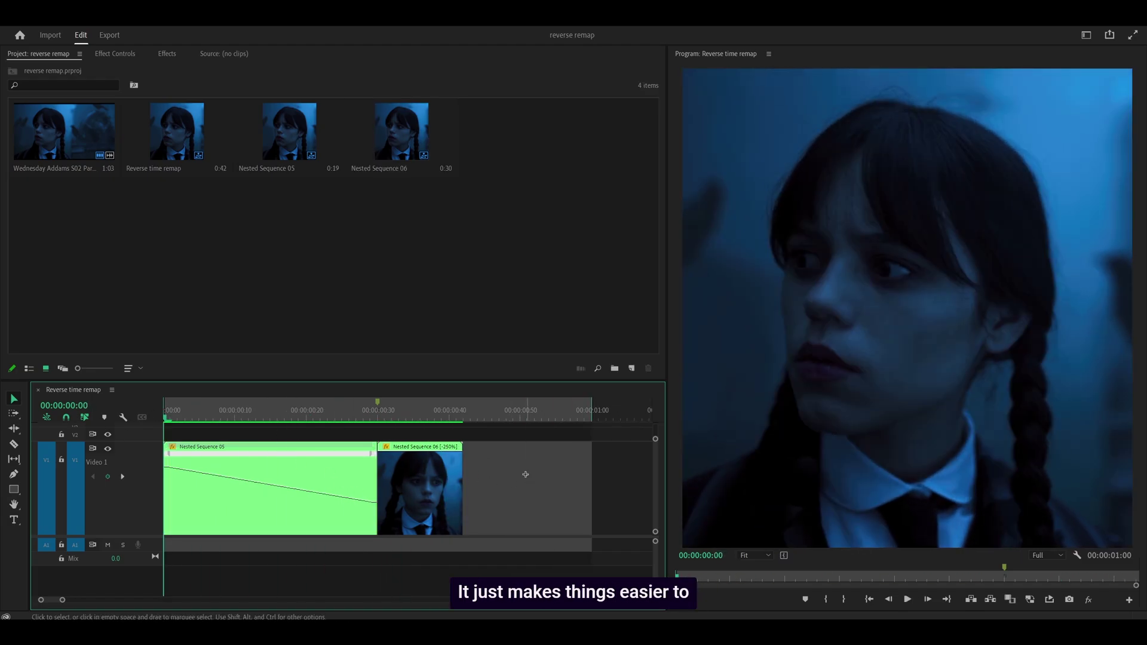
# Nest both selected timeline clips into a new sequence, Nested Sequence 07
pyautogui.moveTo(528, 475); pyautogui.dragTo(237, 496)
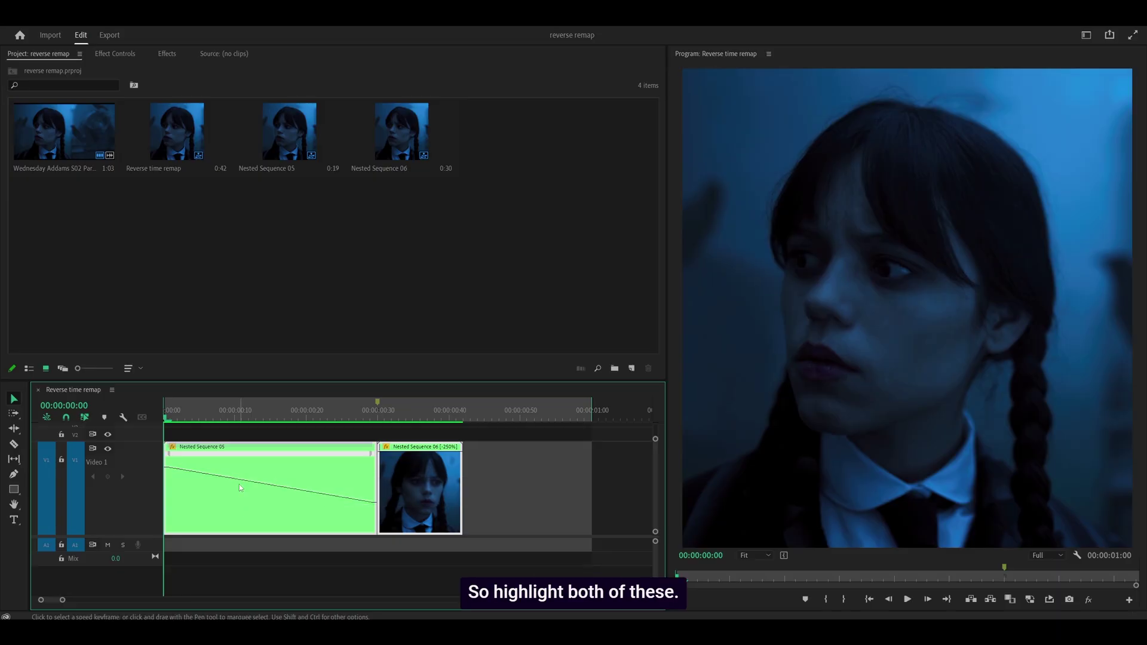
pyautogui.rightClick(239, 484)
pyautogui.click(263, 257)
pyautogui.click(535, 326)
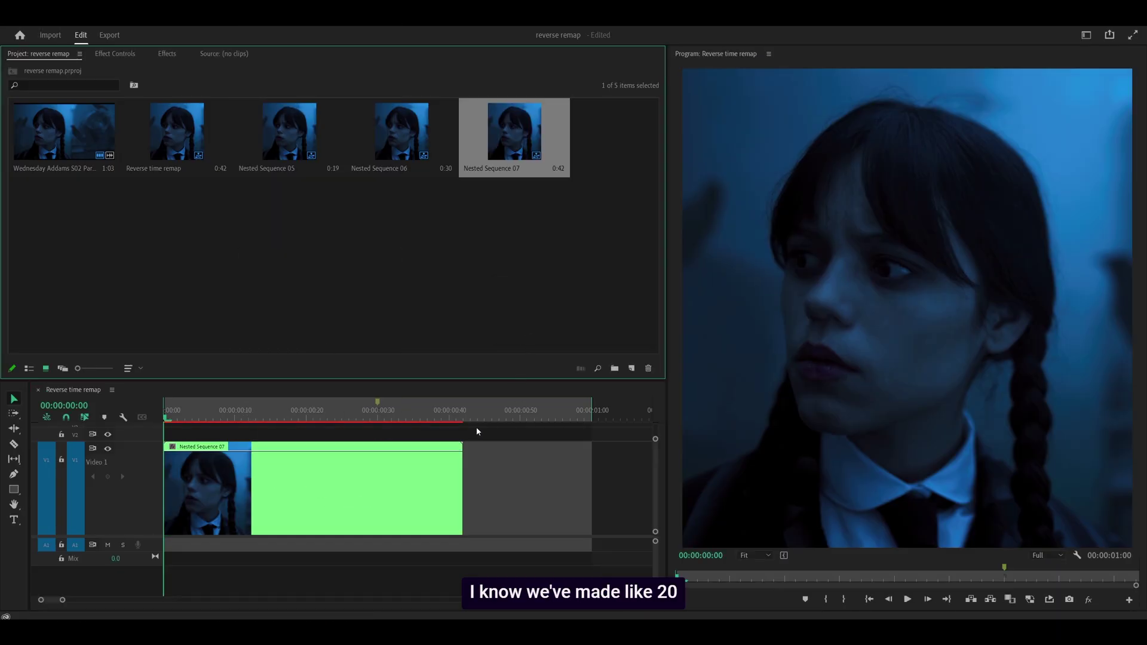
# Play back Nested Sequence 07, zooming the timeline to fit the whole 0:42 sequence
pyautogui.click(314, 487)
pyautogui.press('space')
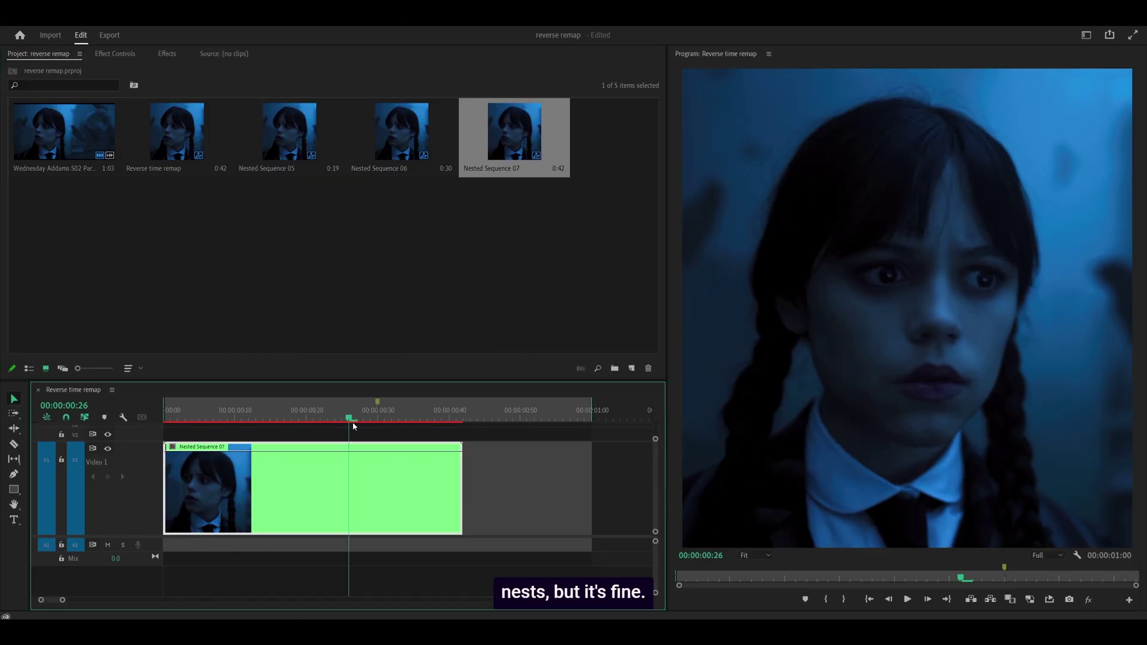
pyautogui.press('space')
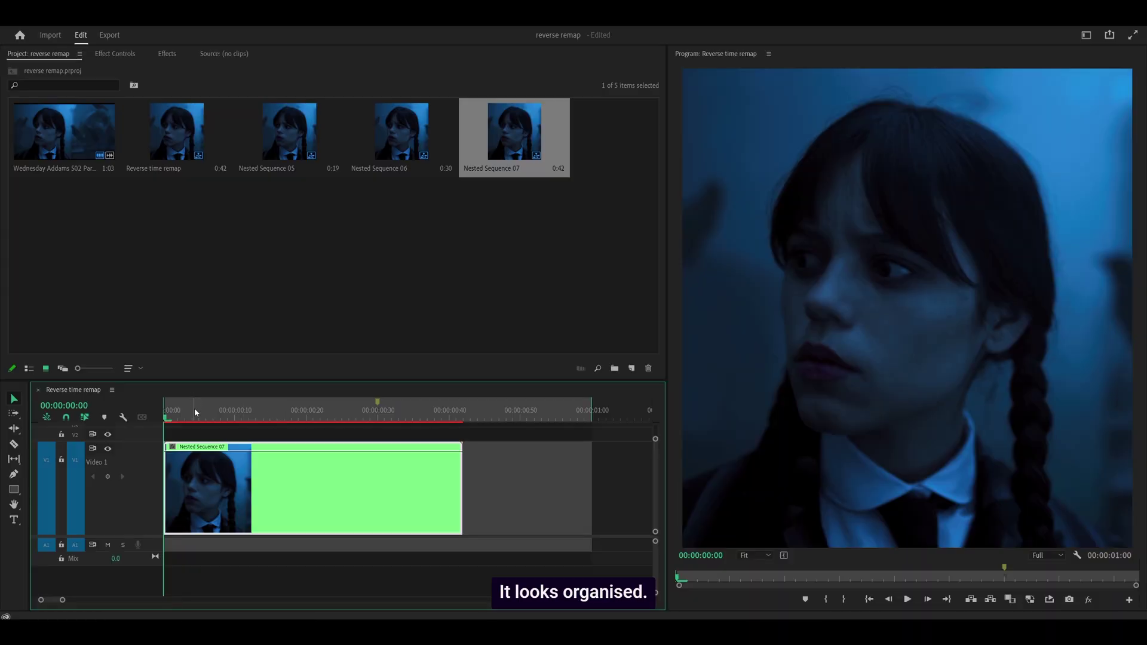
pyautogui.press('-')
pyautogui.press('space')
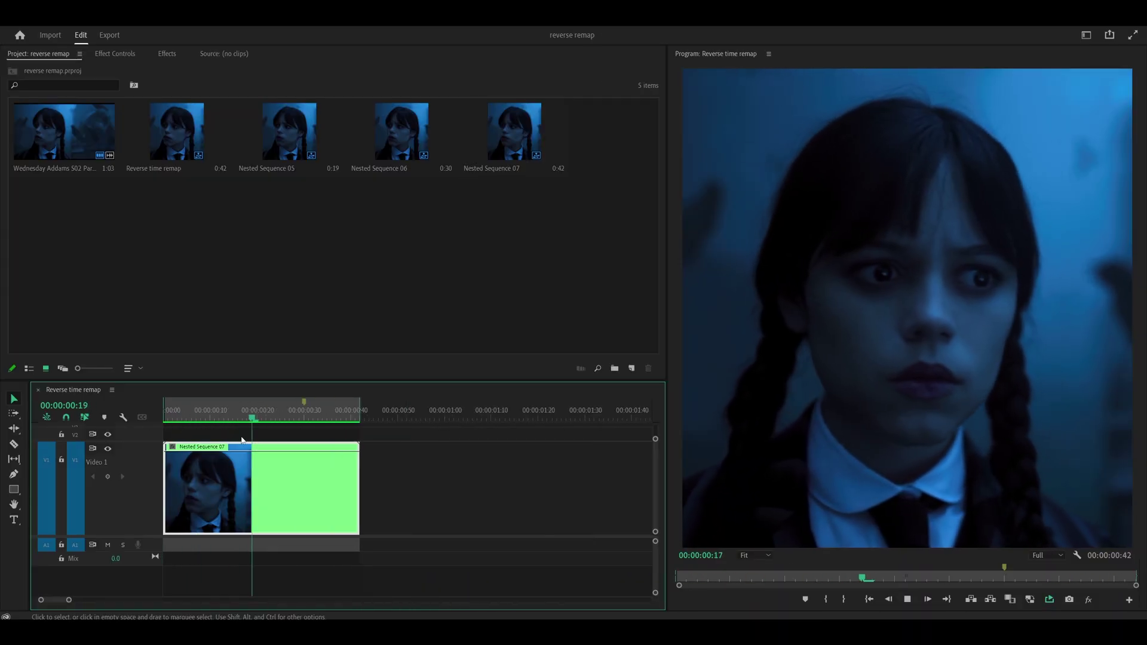